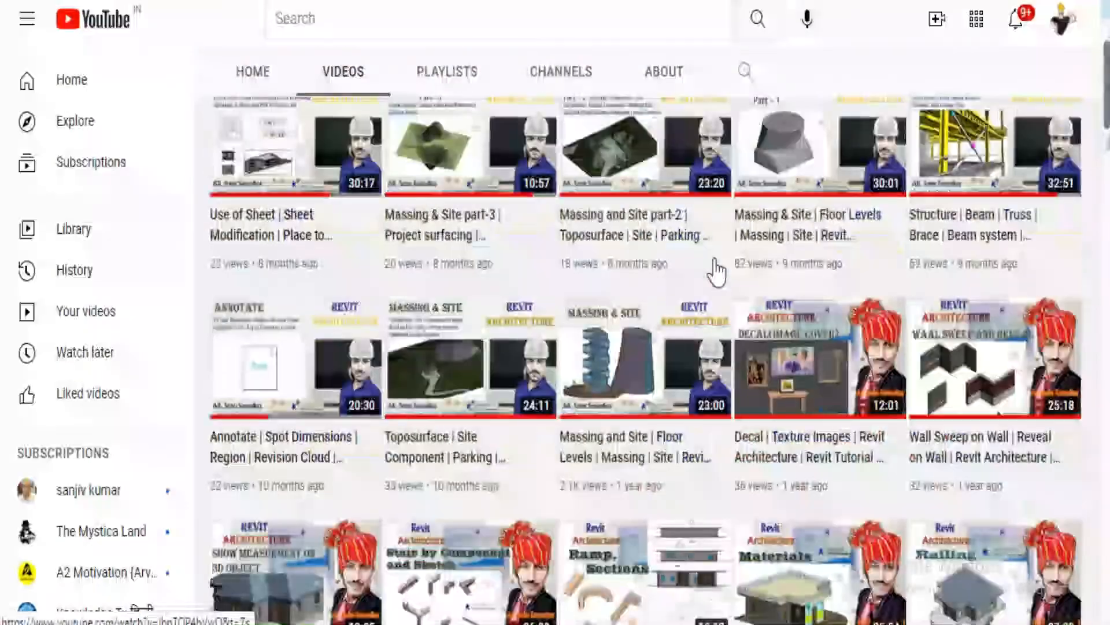
Browse the Autodesk Learners channel's uploaded videos and its created playlists
scroll(717, 269, "down", 20)
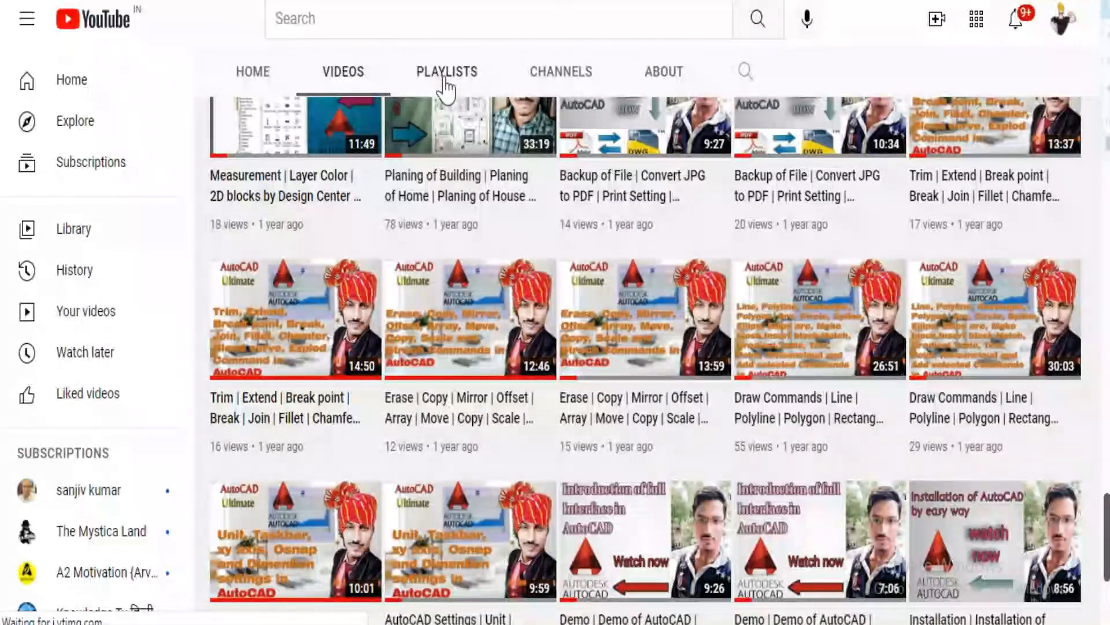
left_click(444, 80)
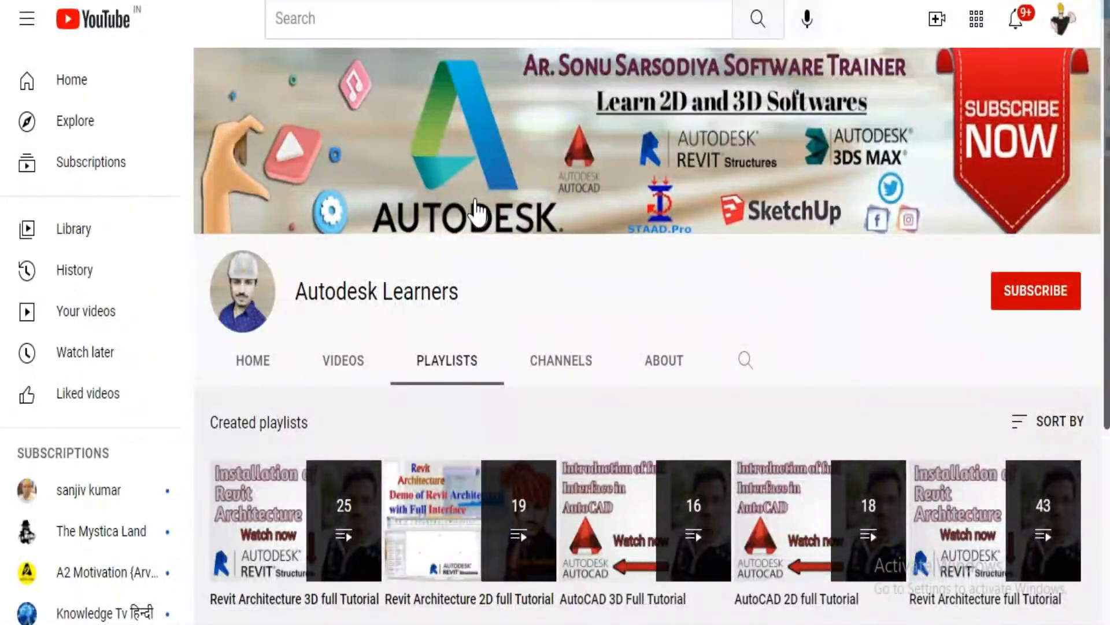
scroll(474, 214, "down", 5)
scroll(1014, 306, "up", 5)
Subscribe to the Autodesk Learners channel and set its notifications to All
left_click(1018, 304)
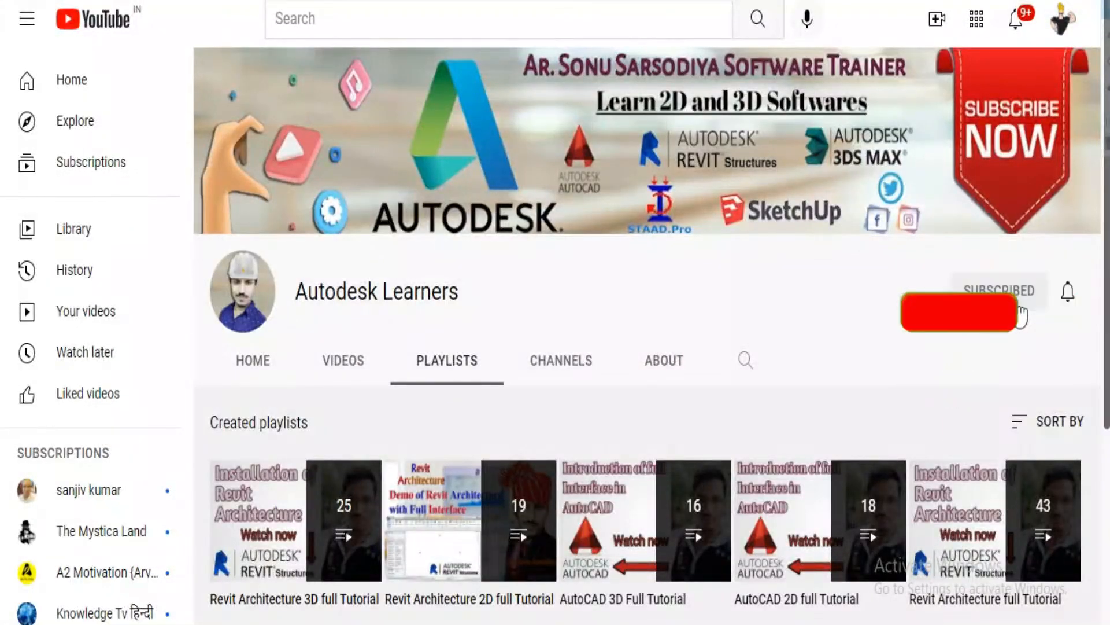
left_click(1070, 290)
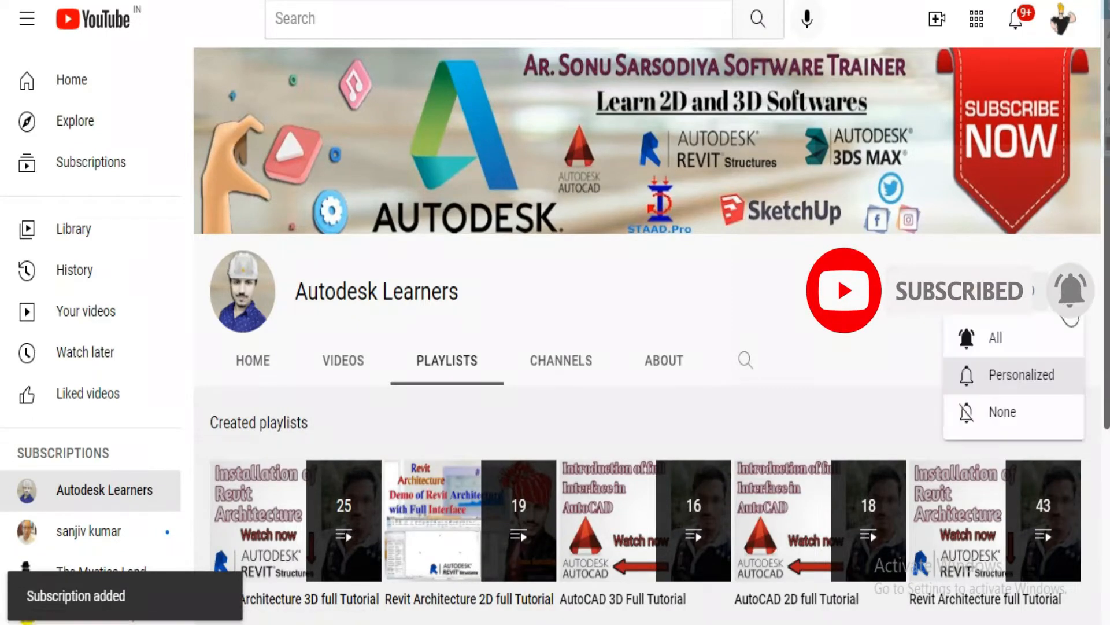
left_click(992, 338)
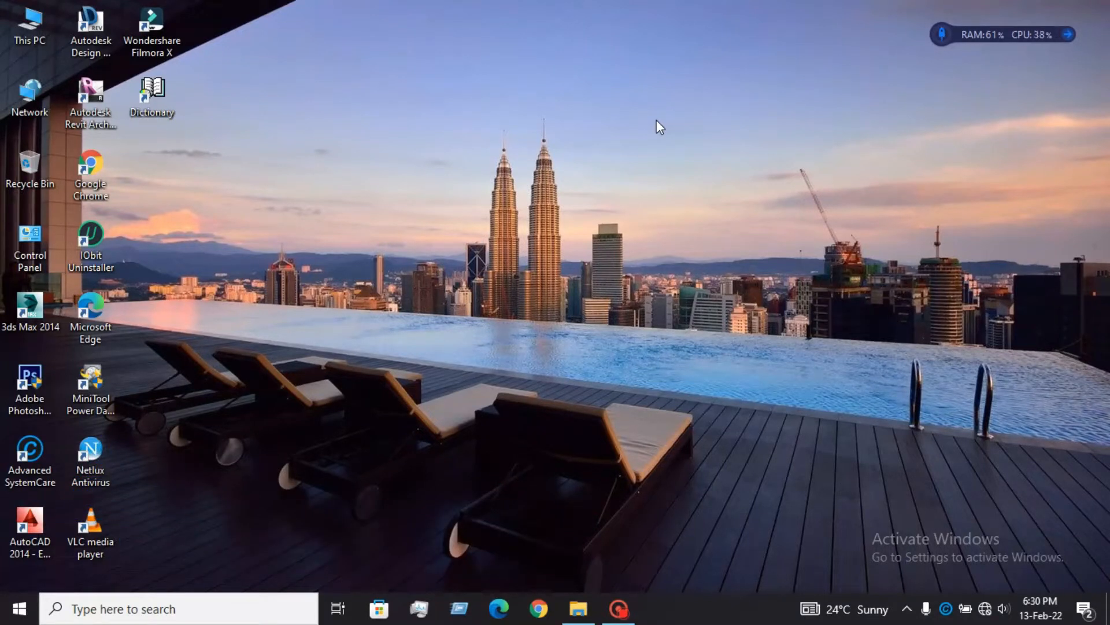
Launch 3ds Max 2014, turn off the repeated plug-in DLL warning, and close the welcome screen
double_click(35, 313)
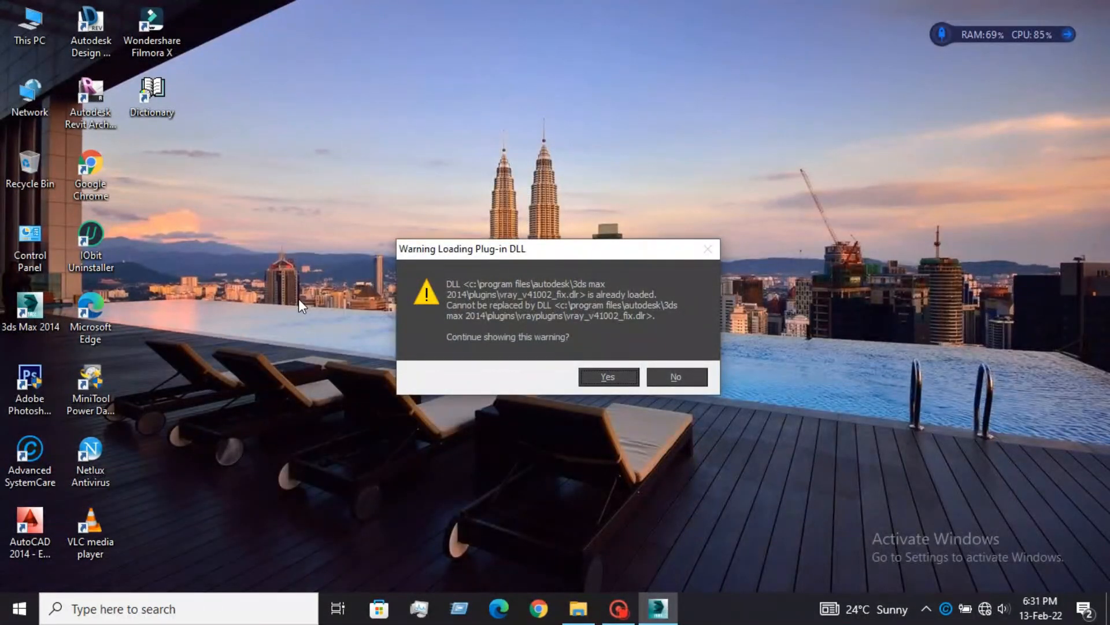
left_click(659, 376)
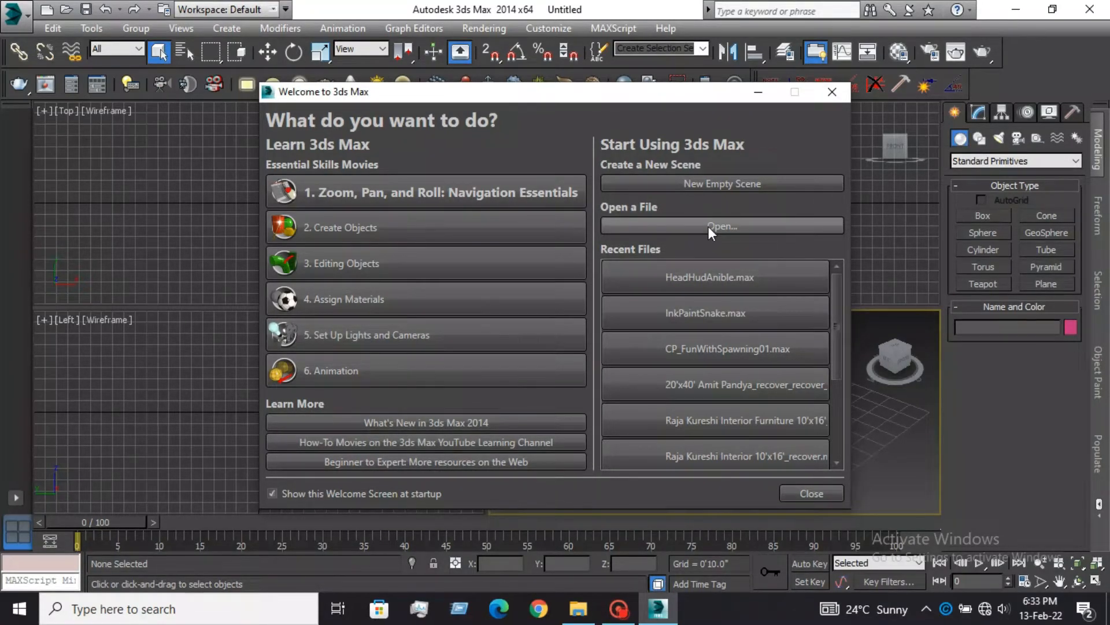
mouse_move(831, 315)
left_mouse_down()
mouse_move(833, 413)
mouse_move(833, 315)
left_mouse_up()
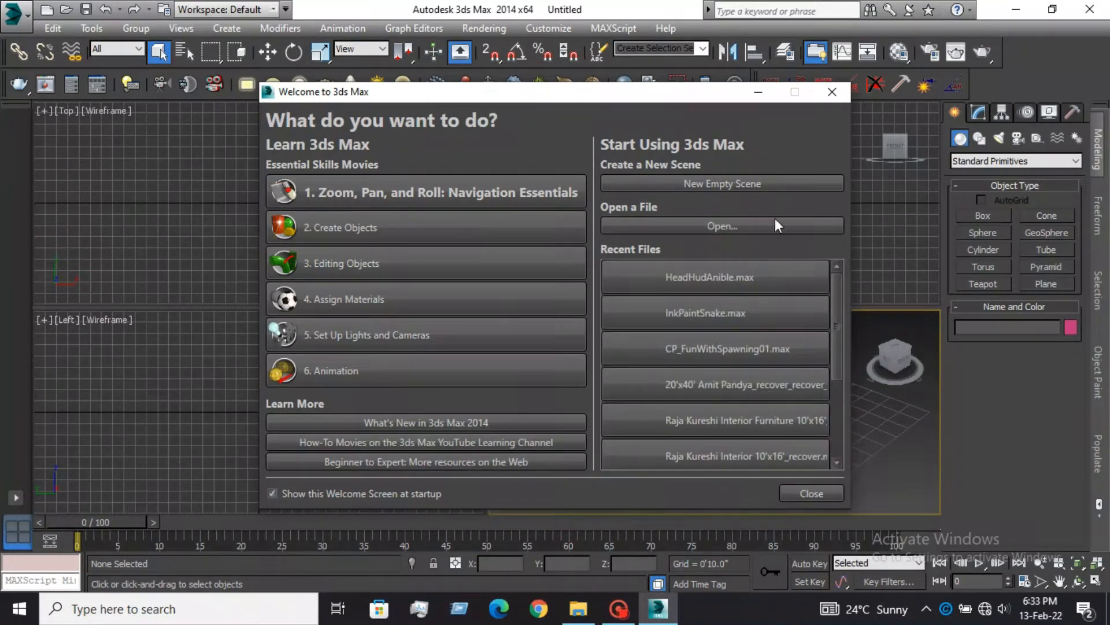
left_click(832, 93)
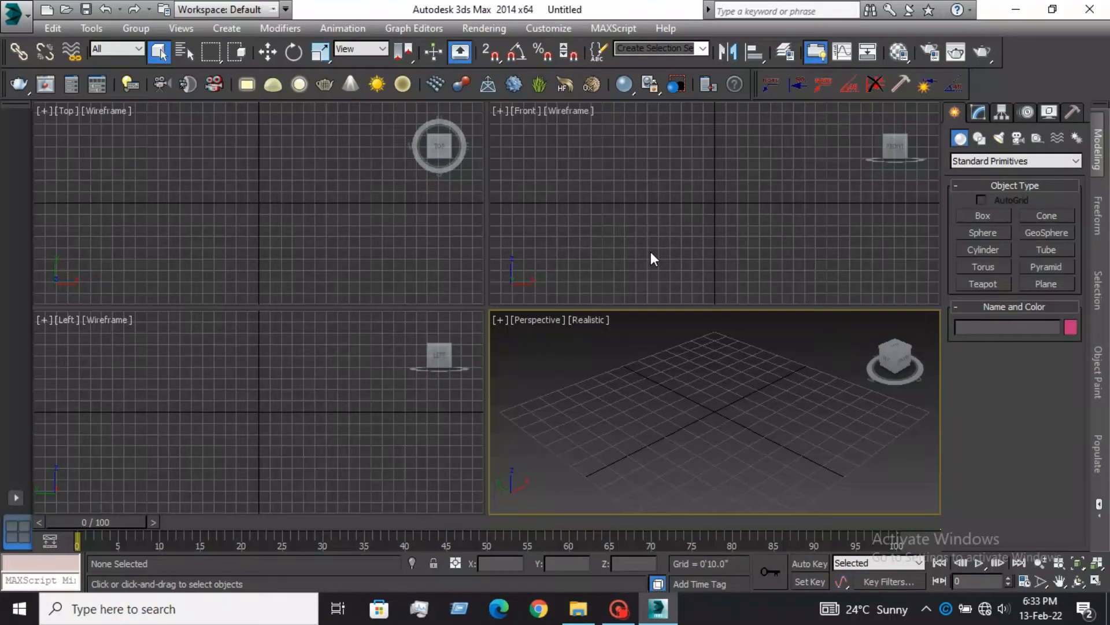
Set the display units to US Standard, Feet w/Decimal Inches, with feet as the default unit
left_click(557, 27)
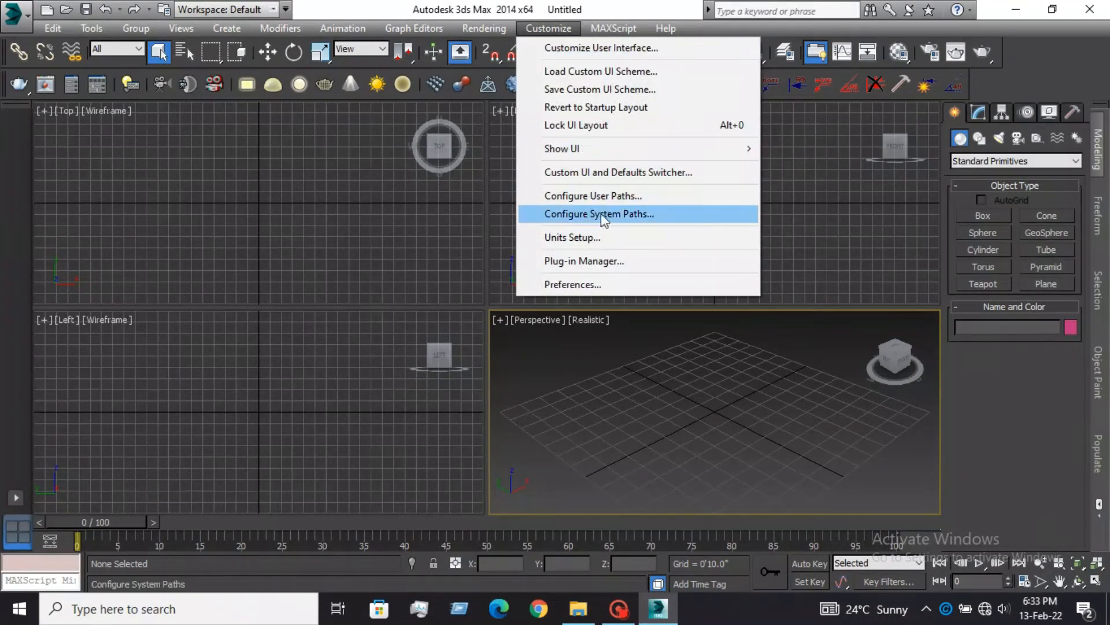
left_click(594, 249)
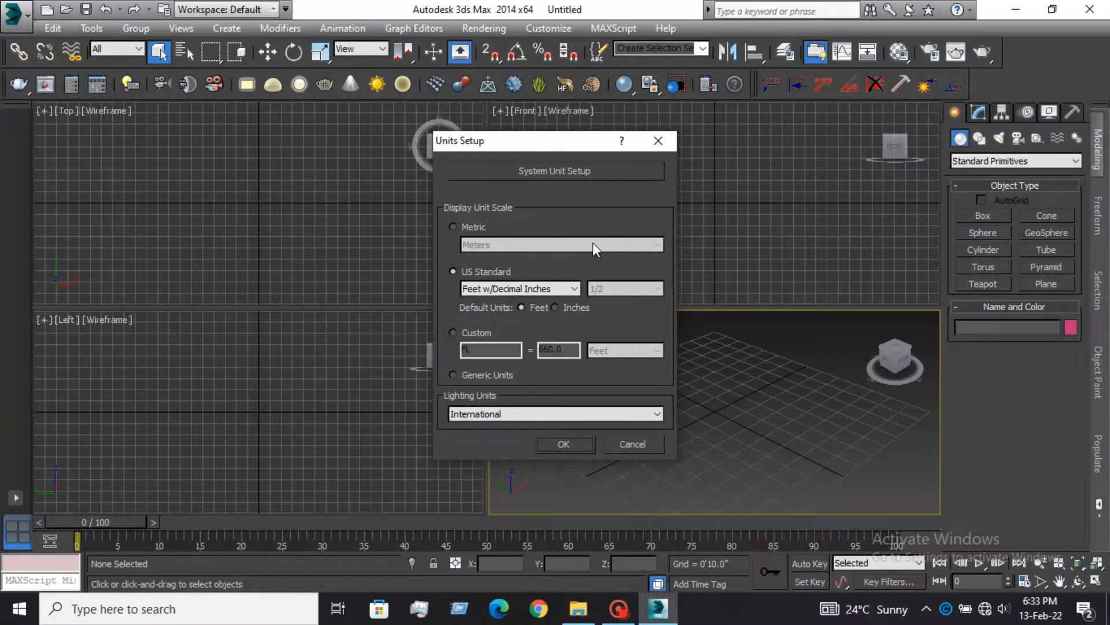
left_click(463, 227)
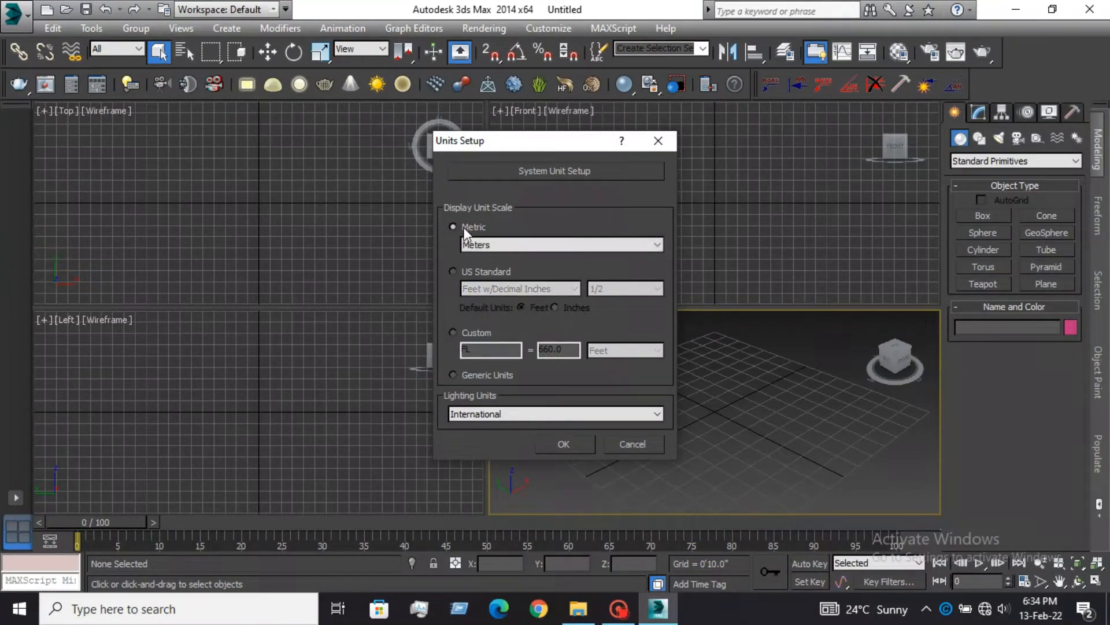
left_click(461, 333)
left_click(455, 270)
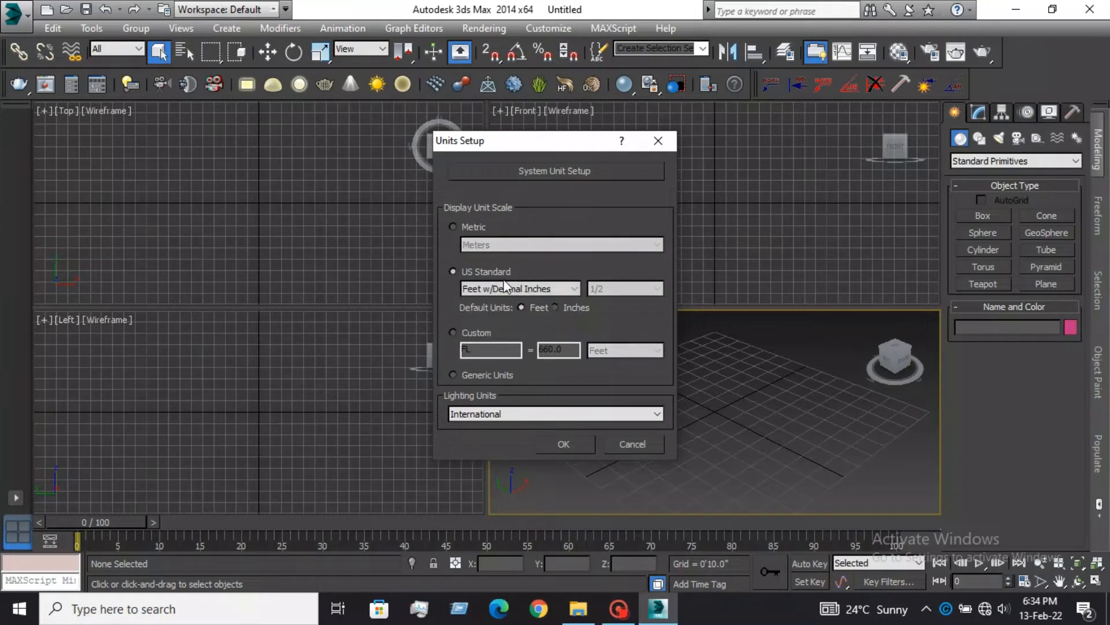
left_click(526, 289)
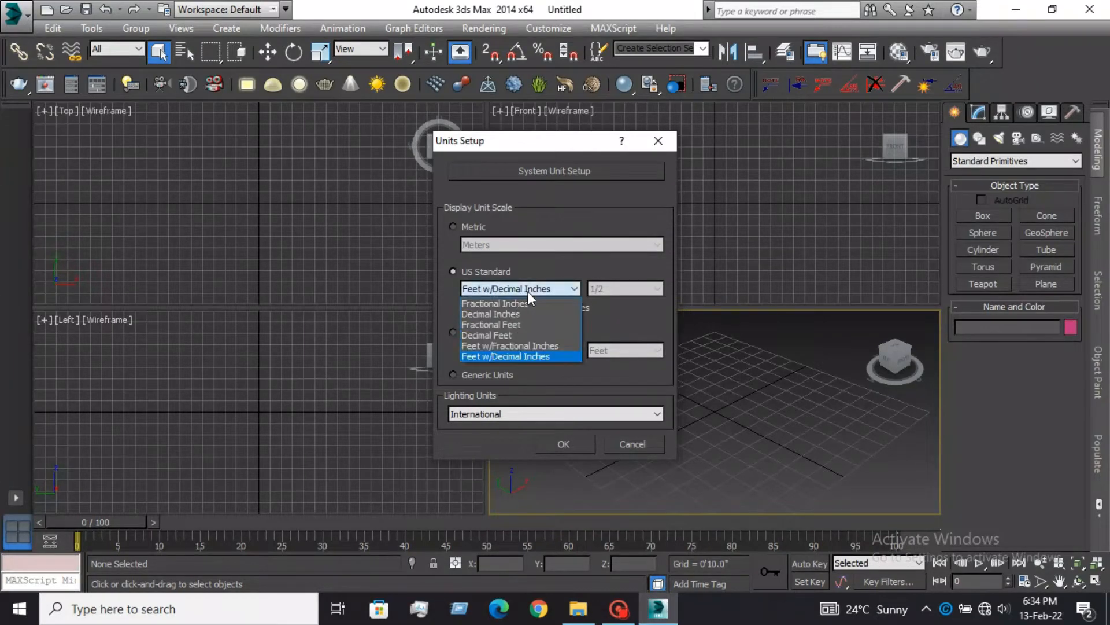
left_click(527, 356)
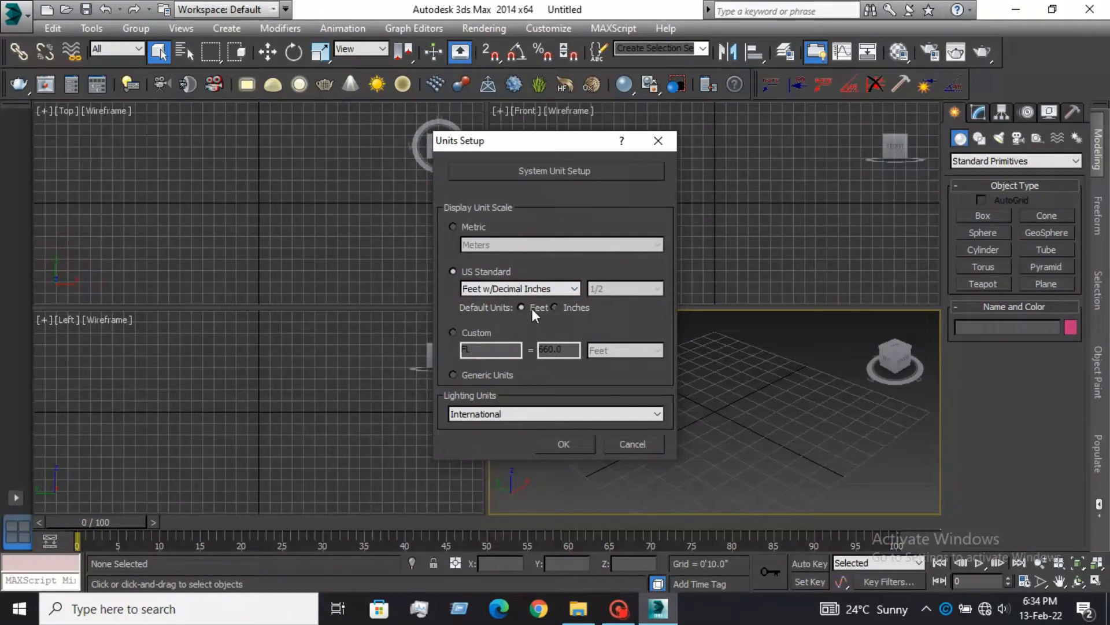
left_click(565, 443)
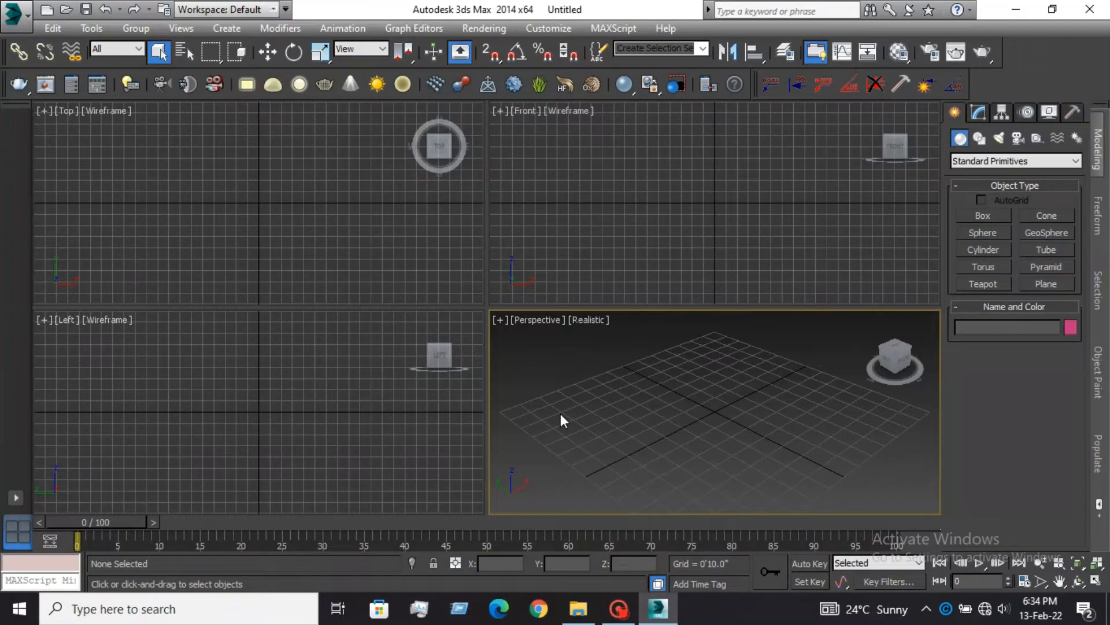
Make the Left, Top, Front and Perspective viewports active in turn, ending on the Top viewport
left_click(394, 408)
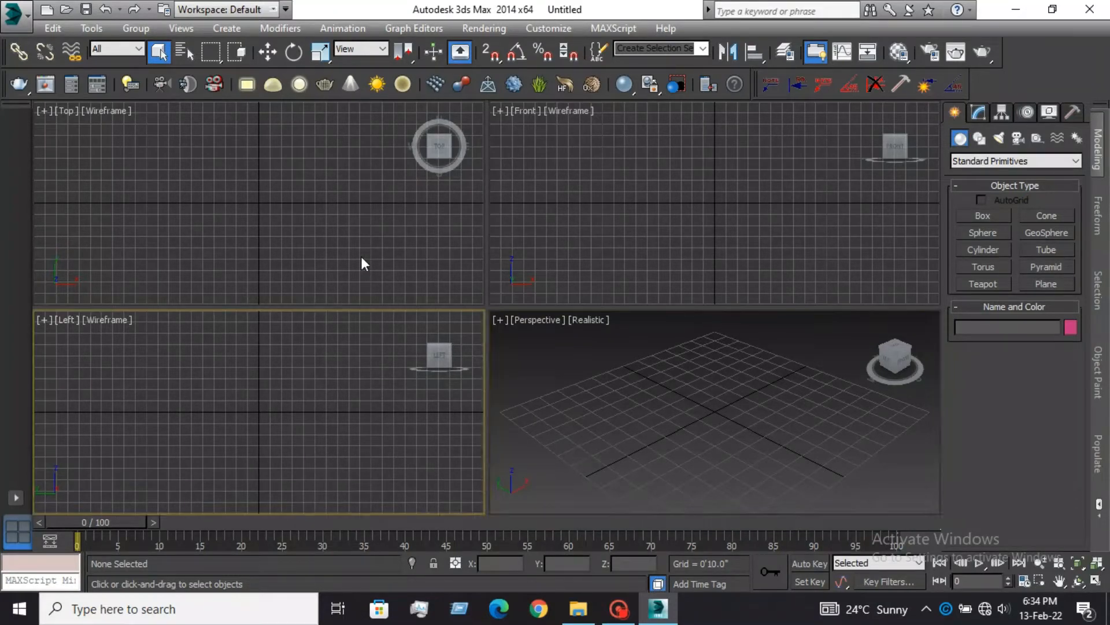
left_click(361, 256)
left_click(589, 224)
left_click(603, 372)
left_click(398, 373)
left_click(392, 222)
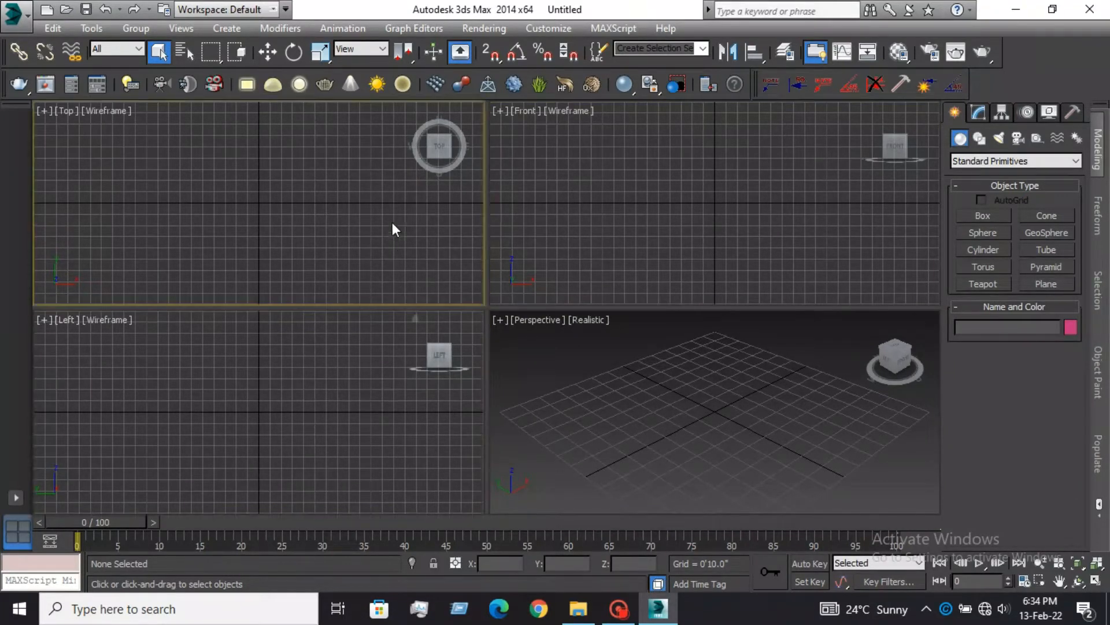
left_click(586, 273)
left_click(601, 376)
left_click(404, 382)
left_click(360, 215)
left_click(588, 237)
left_click(617, 371)
left_click(429, 391)
left_click(393, 242)
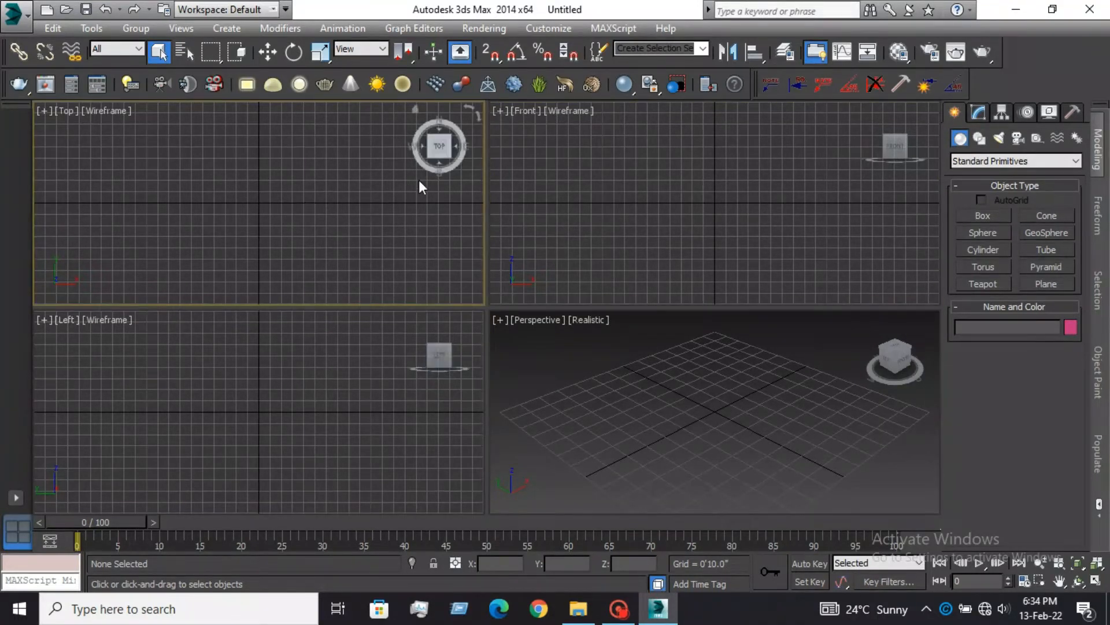
Examine the available view directions and shading modes for the Top viewport
left_click(68, 110)
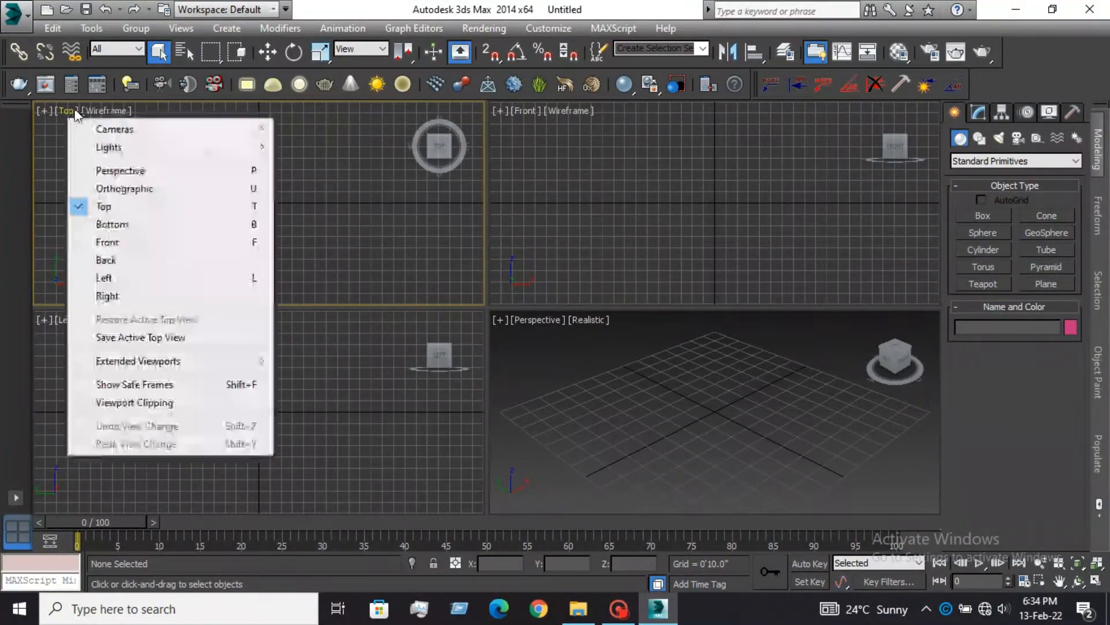
left_click(96, 111)
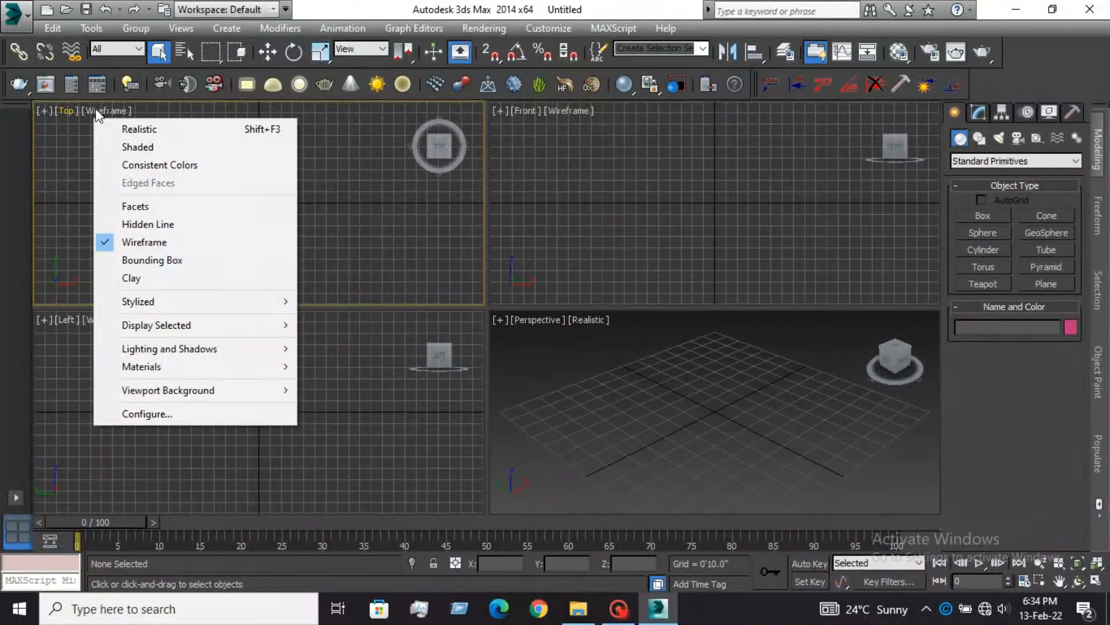
left_click(341, 176)
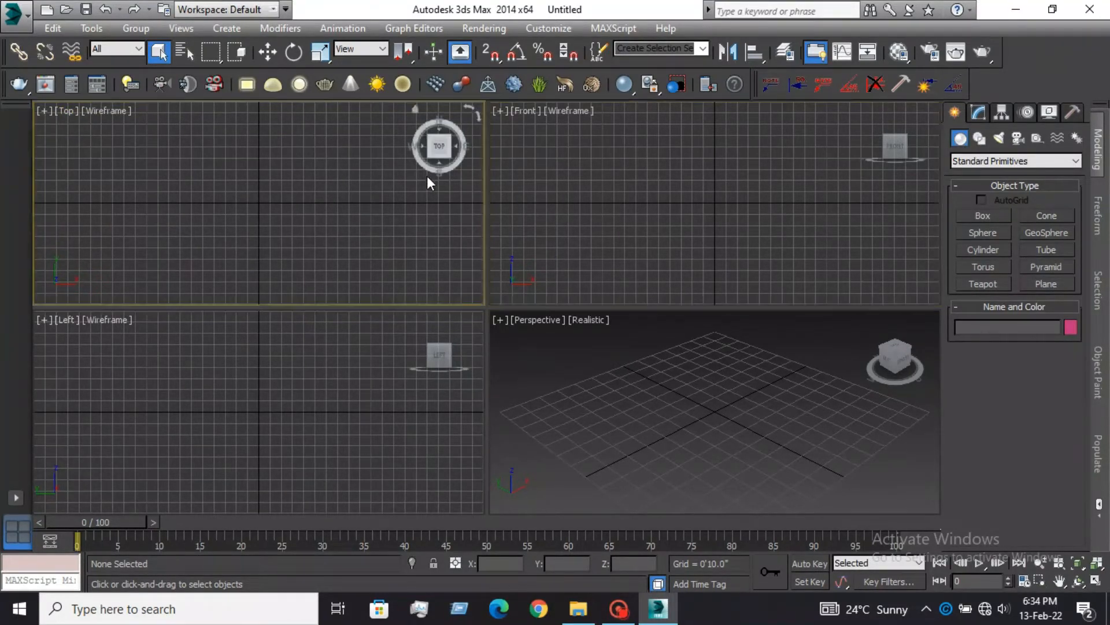
Switch the Perspective viewport to an Orthographic view with Shaded display
left_click(662, 184)
left_click(317, 360)
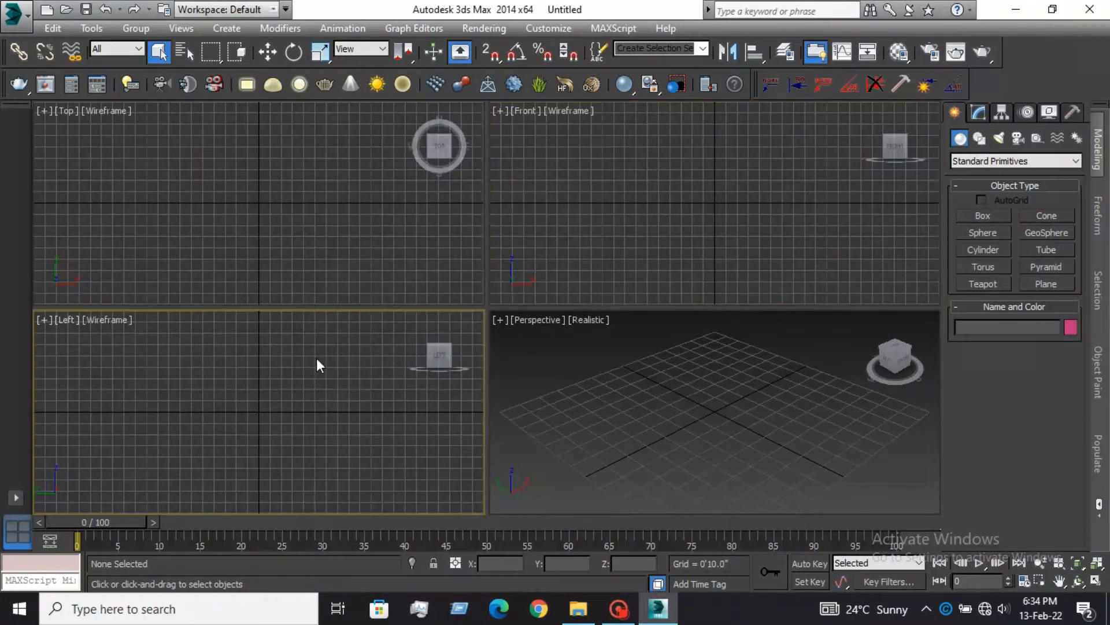
left_click(744, 424)
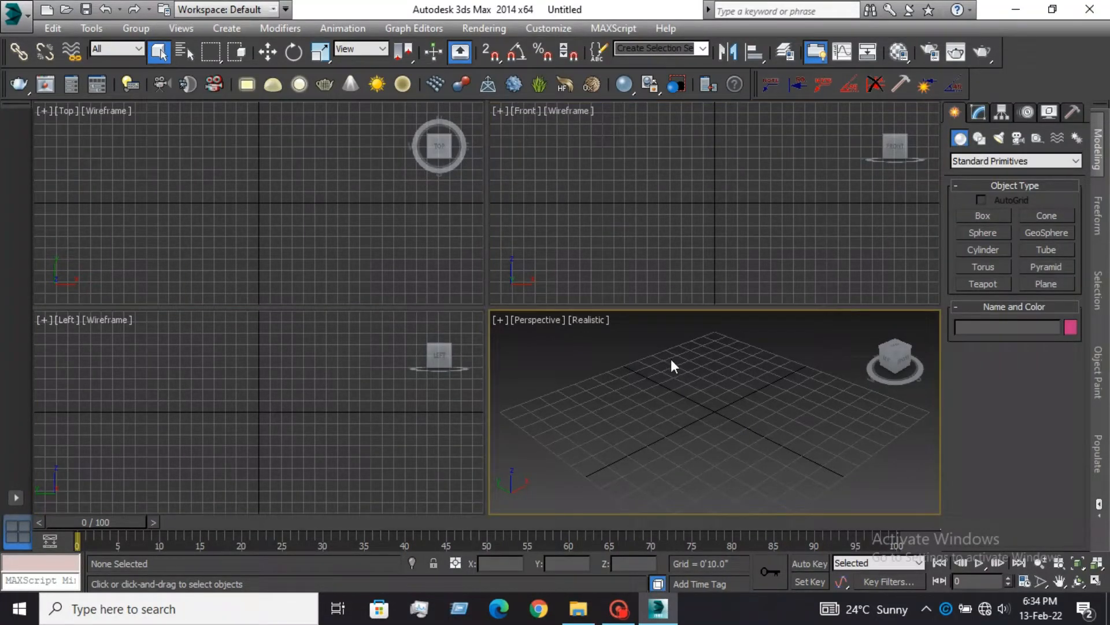
left_click(545, 327)
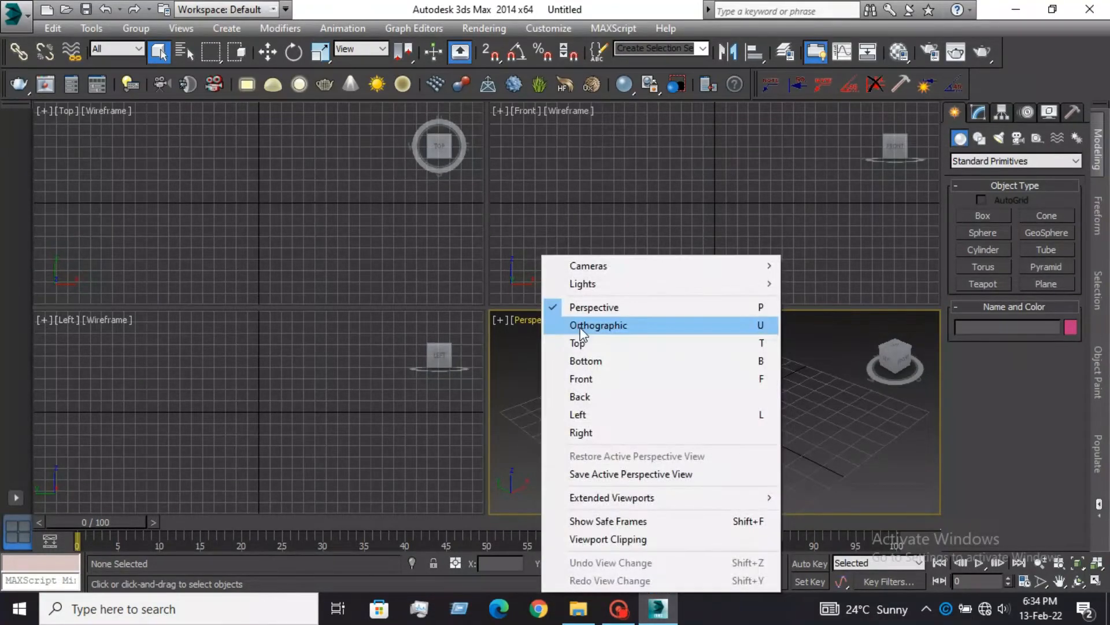
left_click(581, 331)
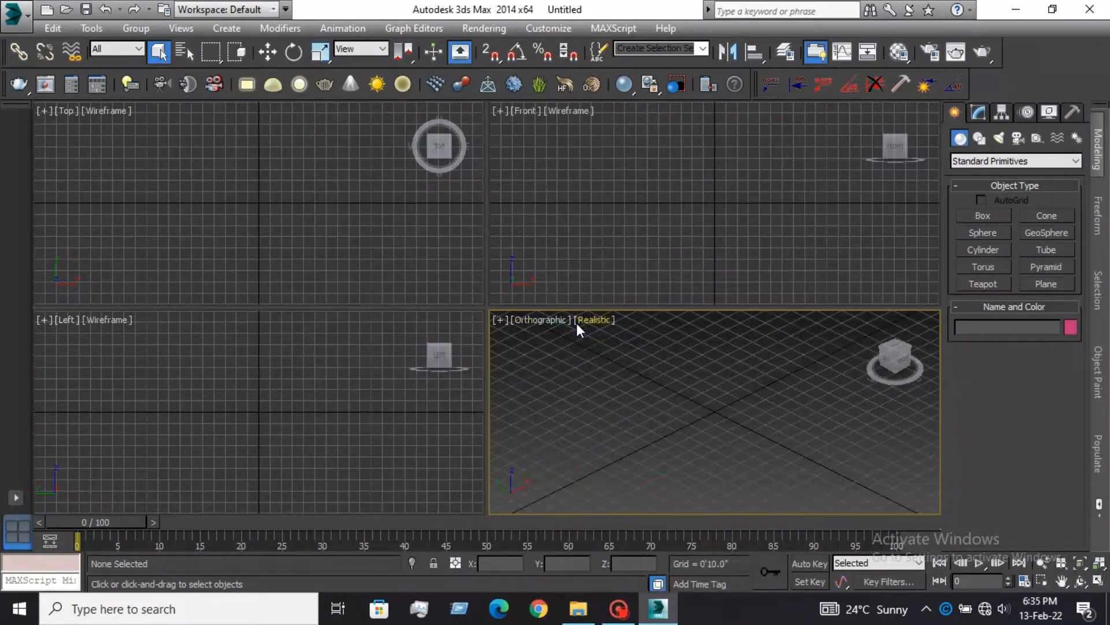
left_click(554, 325)
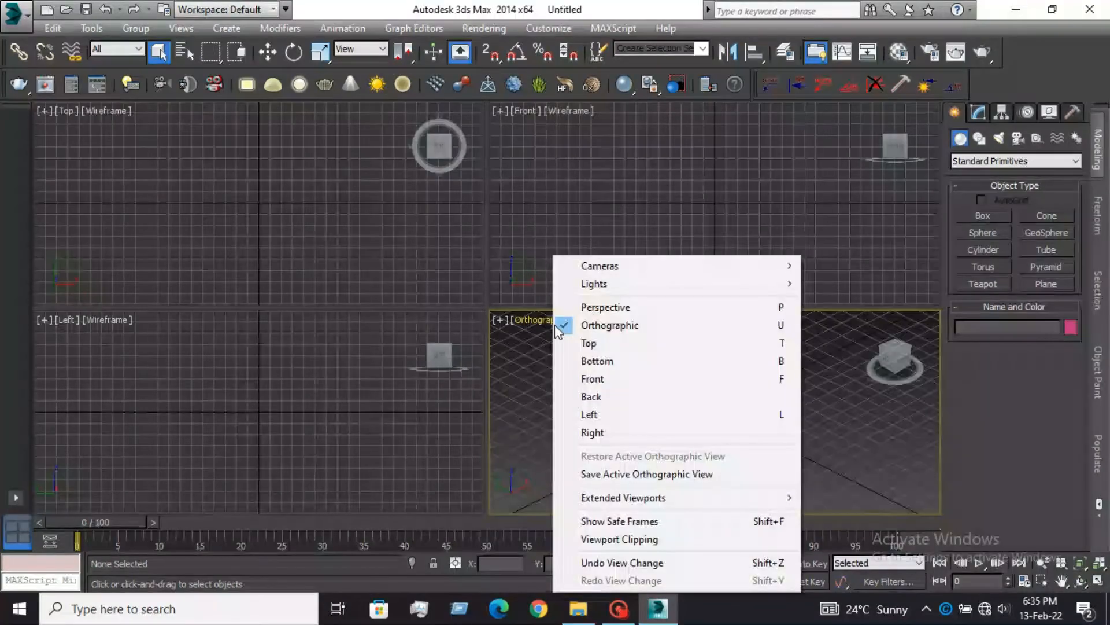
left_click(532, 363)
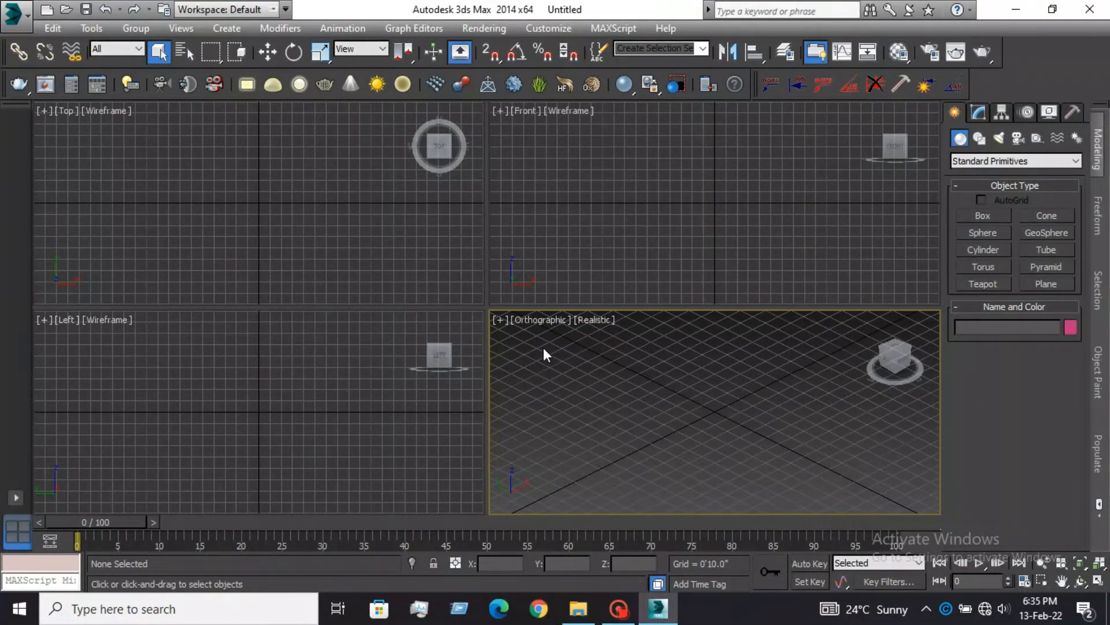
left_click(596, 320)
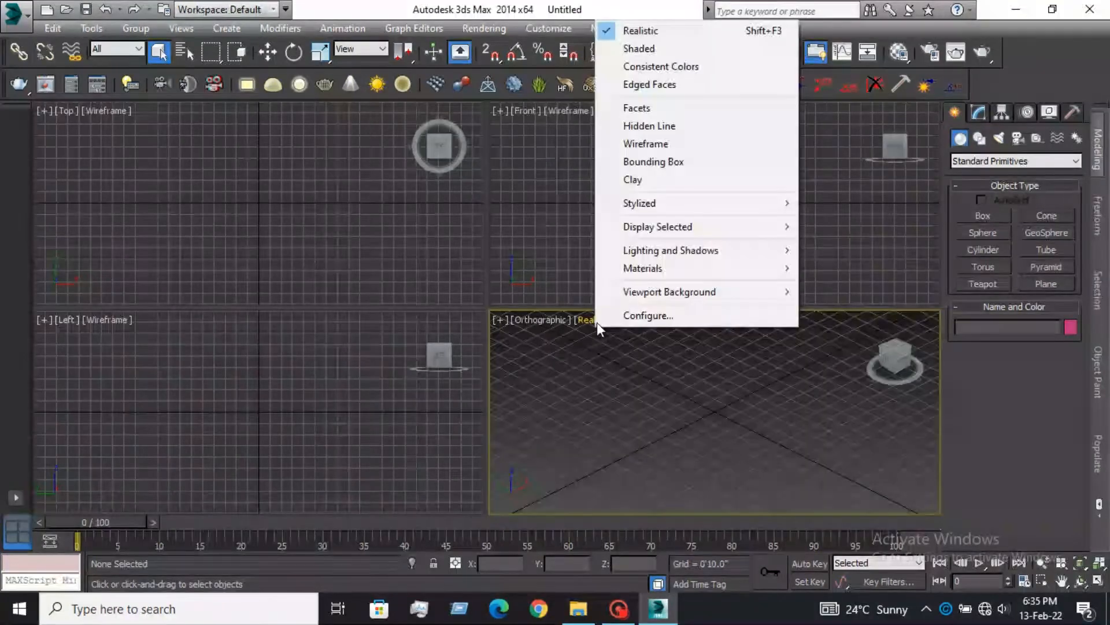
left_click(685, 51)
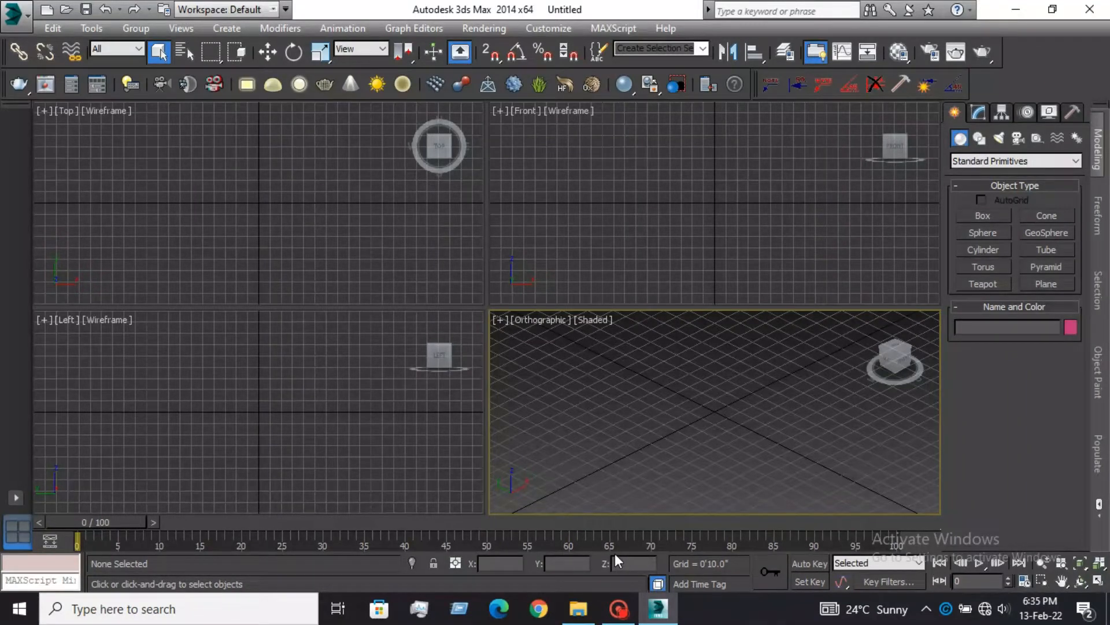
Create a box about 3'8" long and 2'11" wide near the grid centre in the Orthographic viewport
left_click(991, 215)
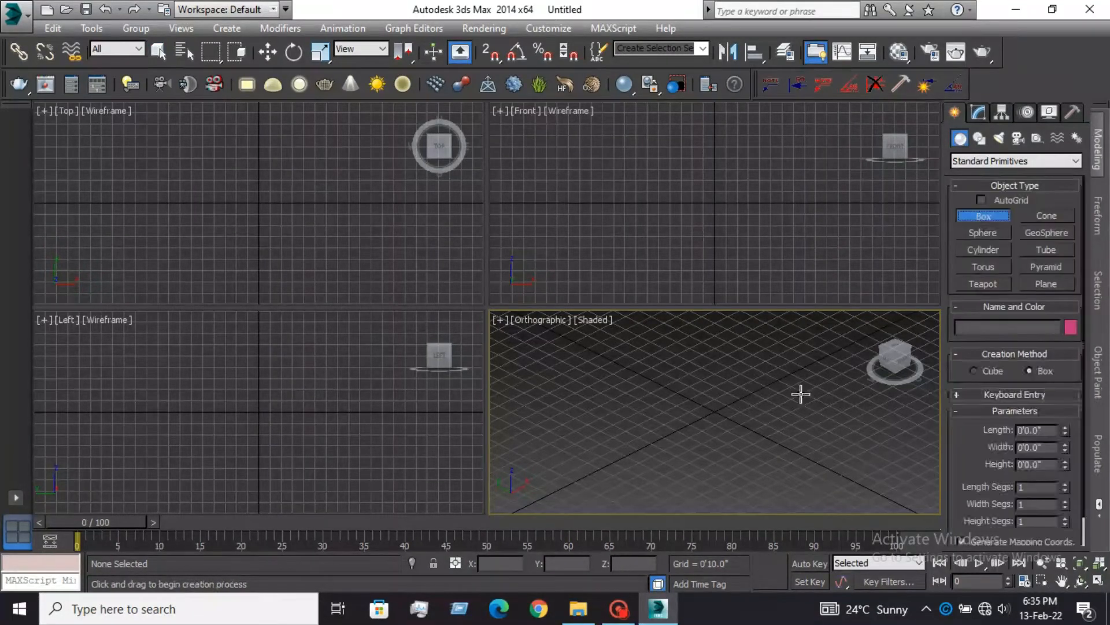
left_click_drag(704, 420, 713, 471)
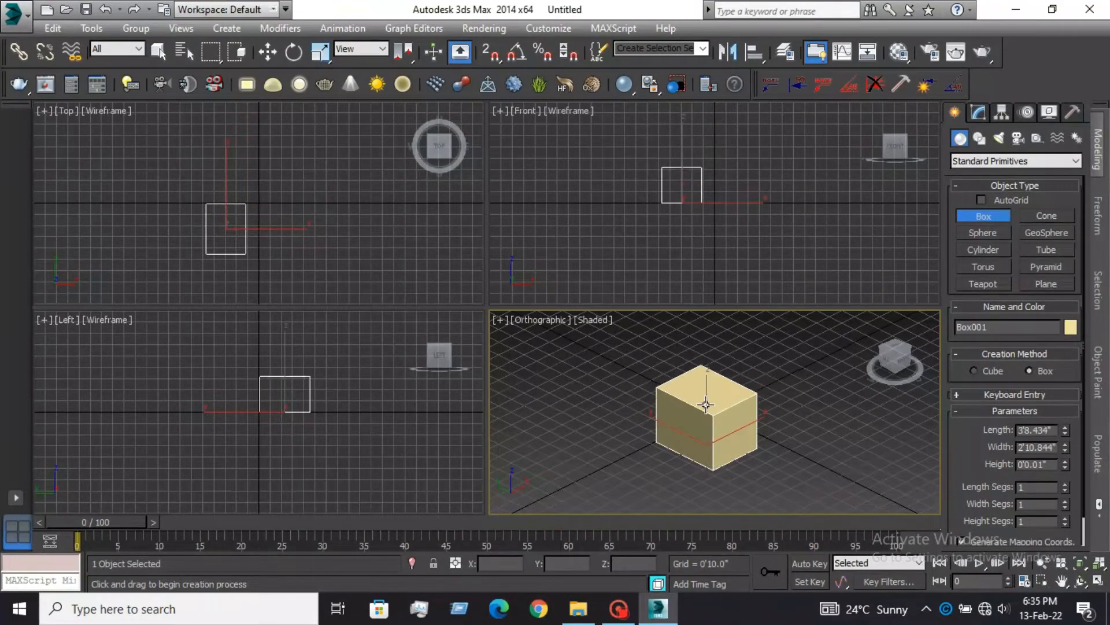
left_click(706, 405)
right_click(669, 429)
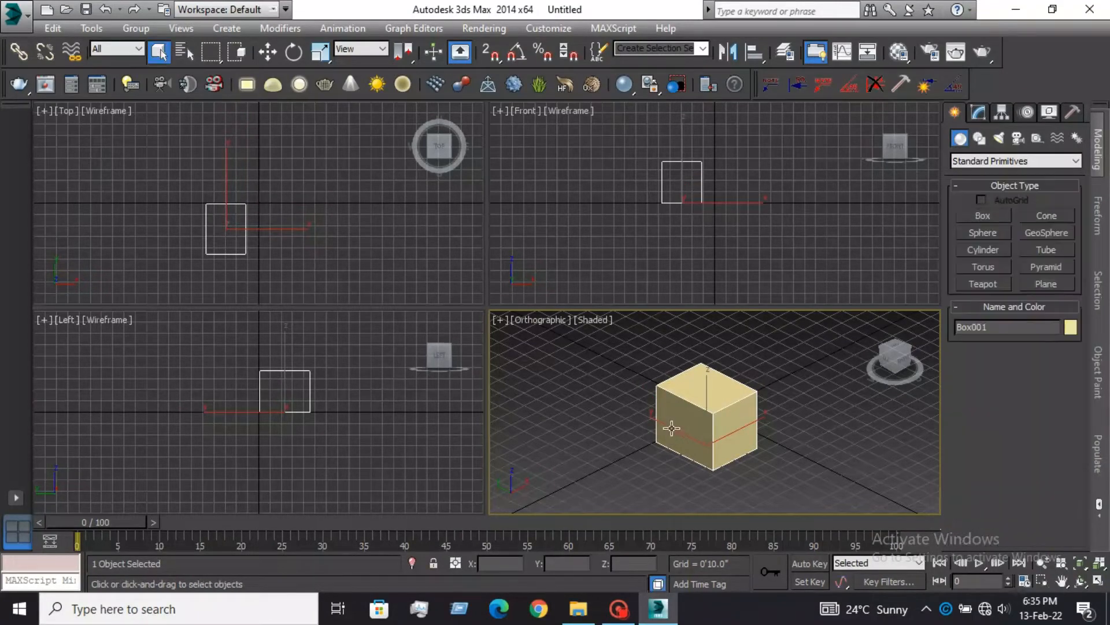
Activate the Move transform for the selected box in the Orthographic viewport
right_click(677, 361)
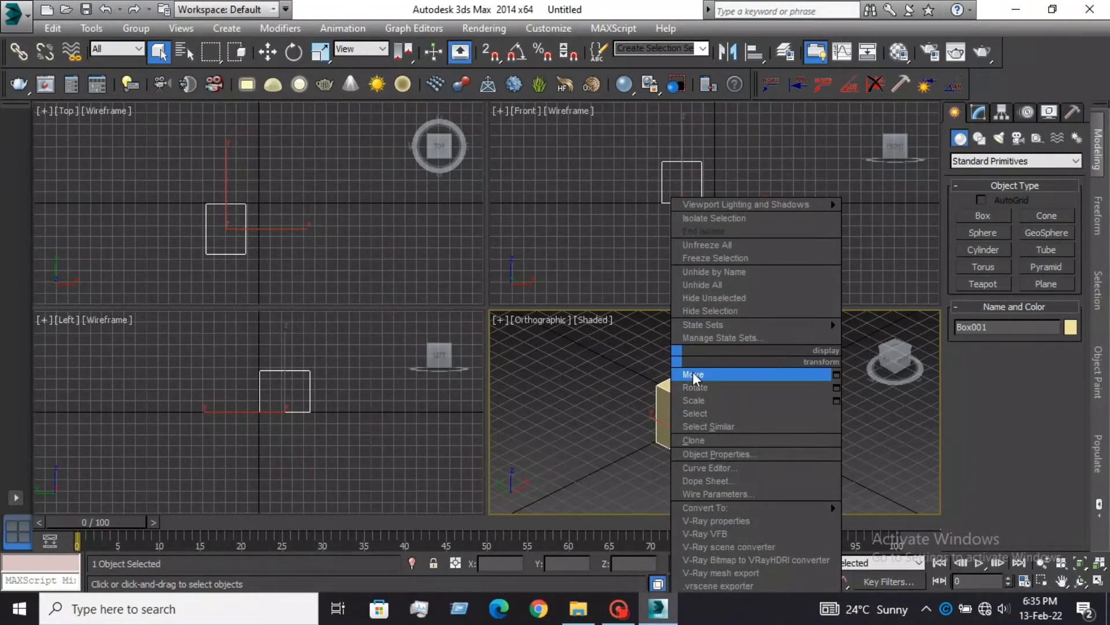
left_click(693, 374)
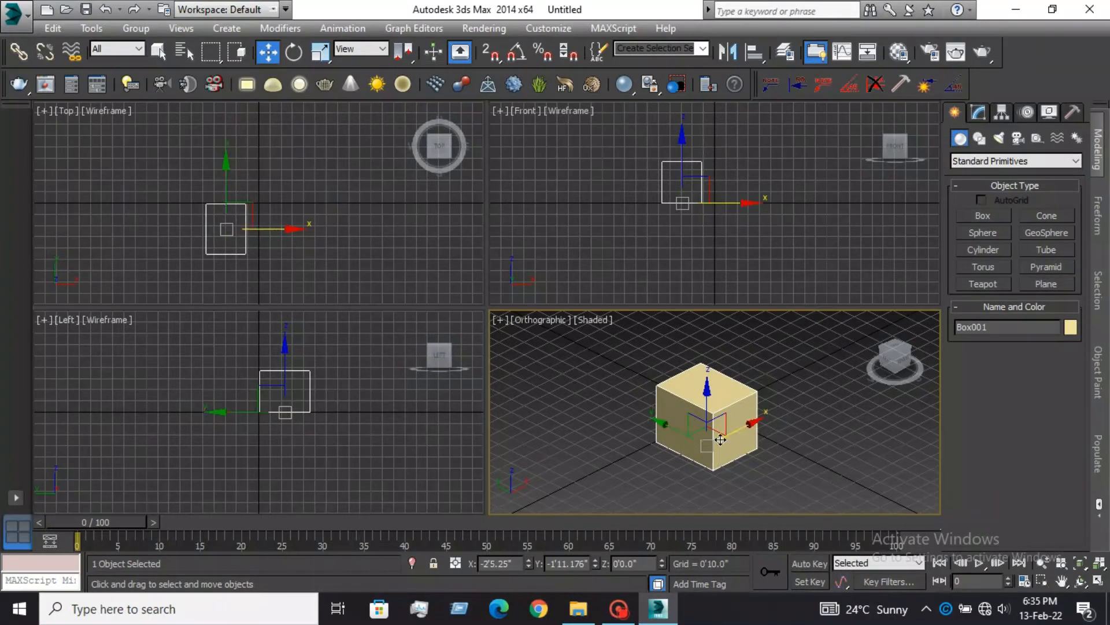
right_click(718, 438)
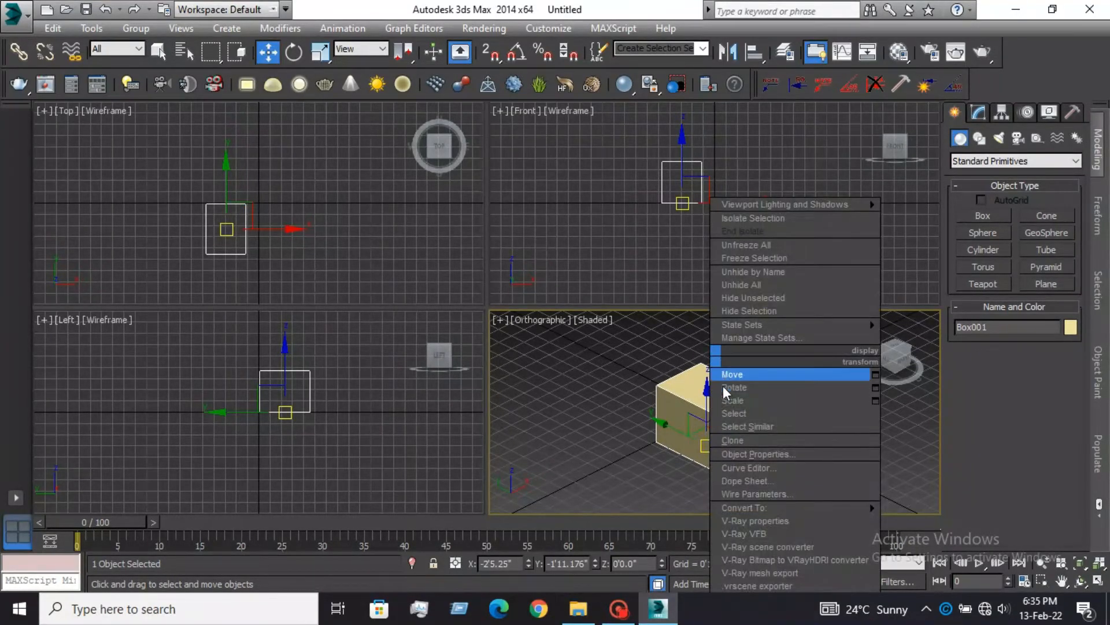
left_click(691, 411)
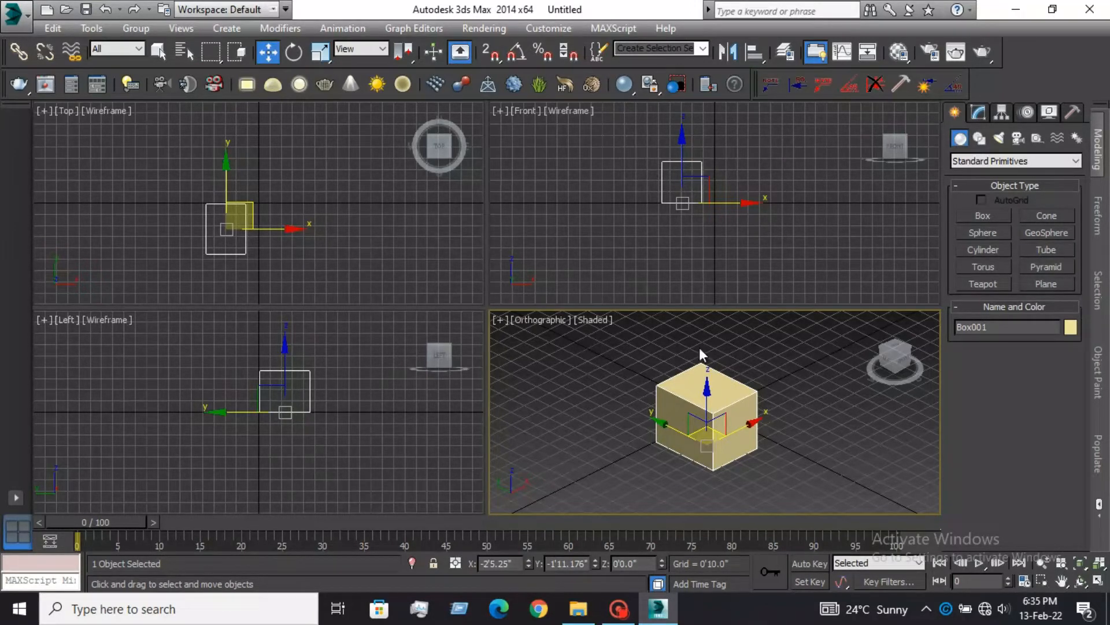
Add a two-row viewport layout and a layout with three small viewports beside one large viewport
left_click(12, 498)
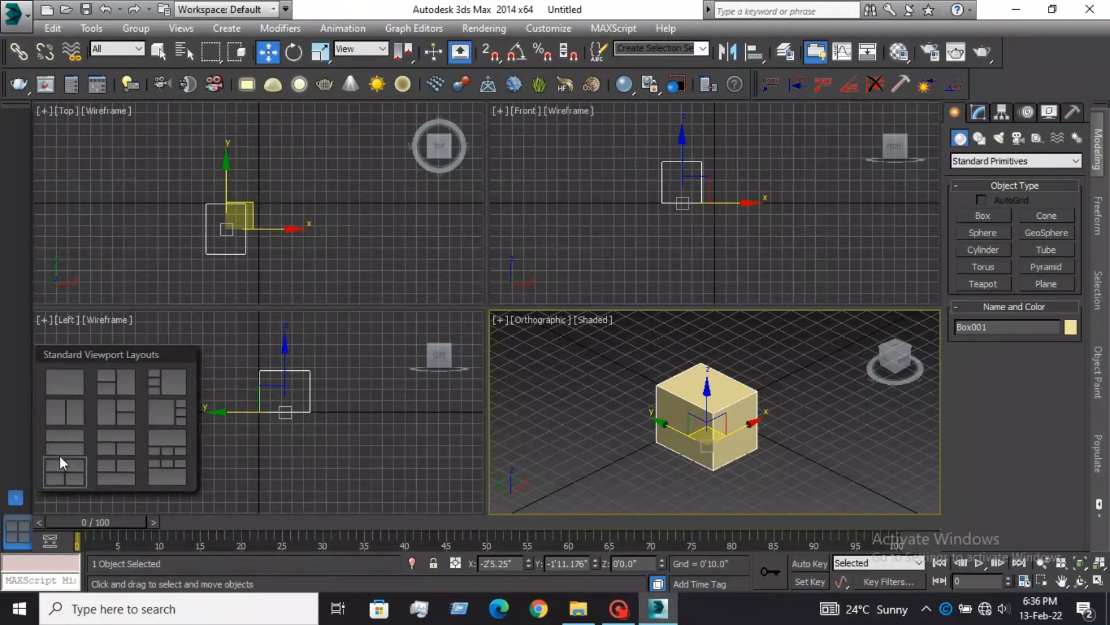
left_click(61, 451)
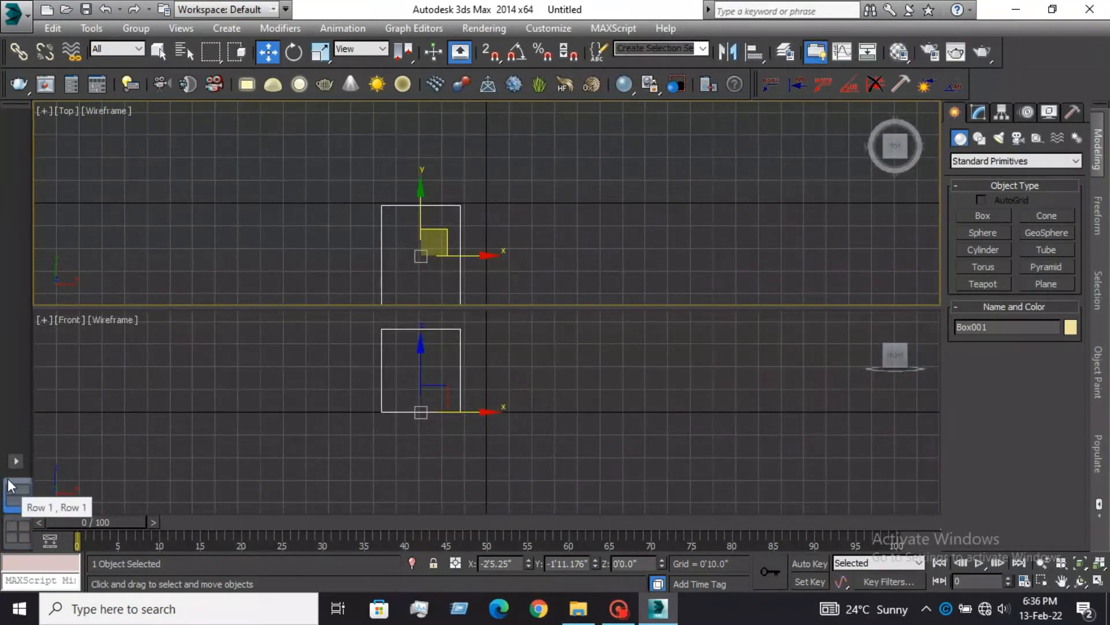
left_click(12, 465)
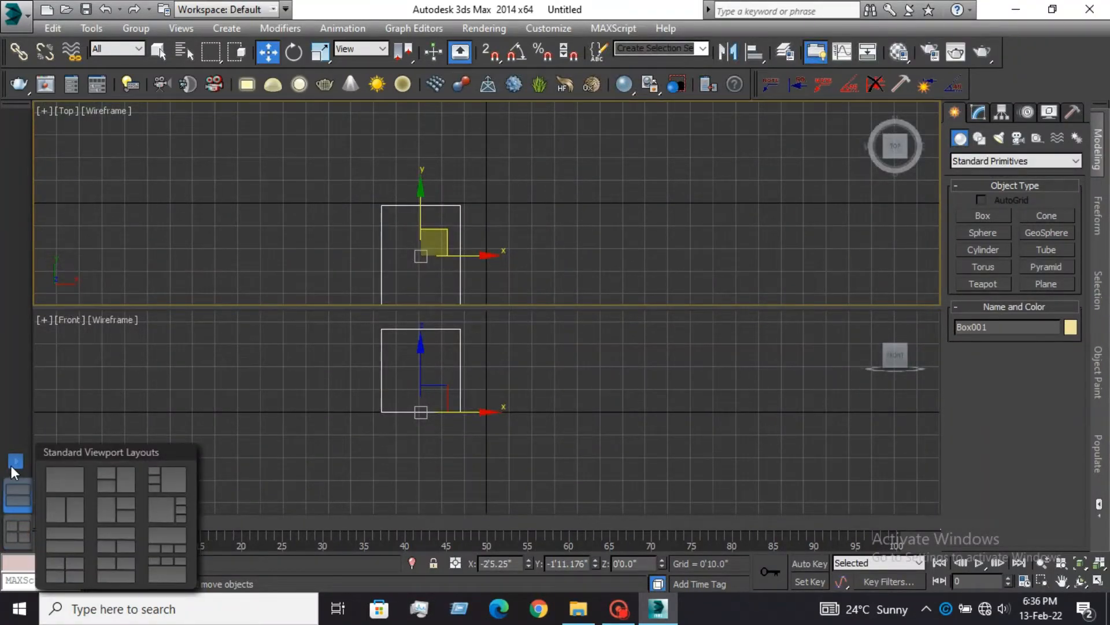
left_click(156, 478)
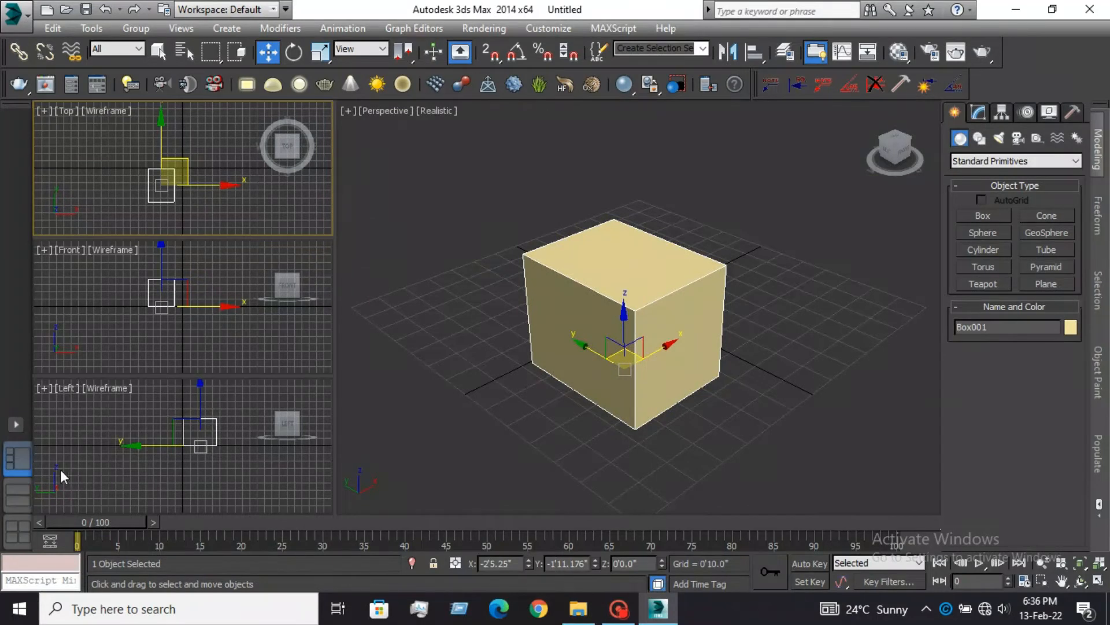
Delete the "Column 3, Column 1 Large" and "Row 1, Row 1" viewport layouts, returning to the four-viewport layout
right_click(15, 456)
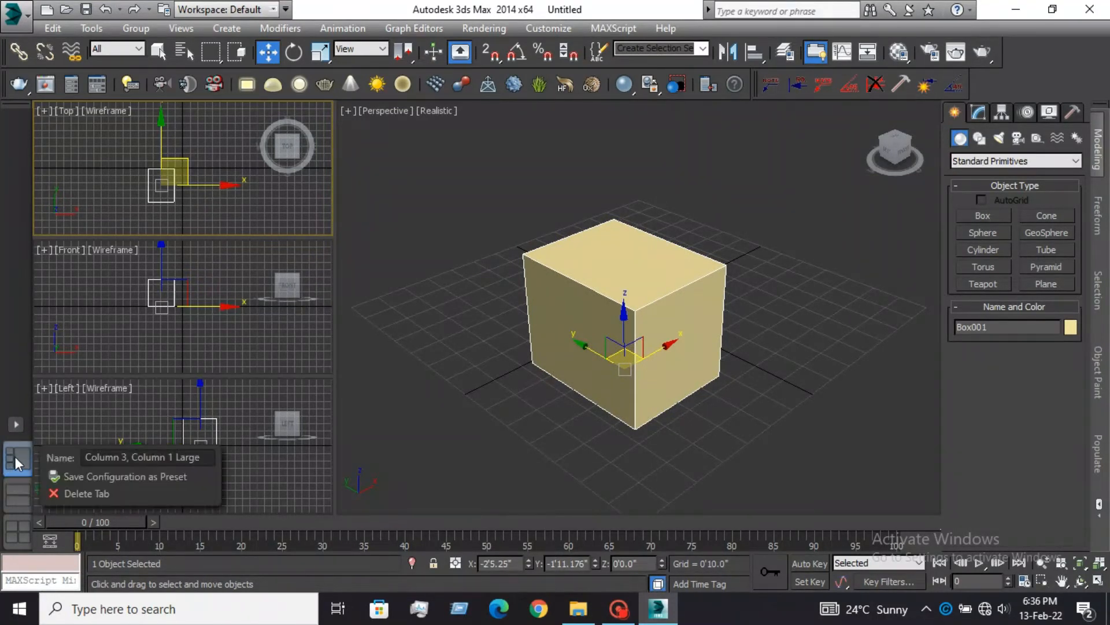
left_click(61, 494)
right_click(17, 498)
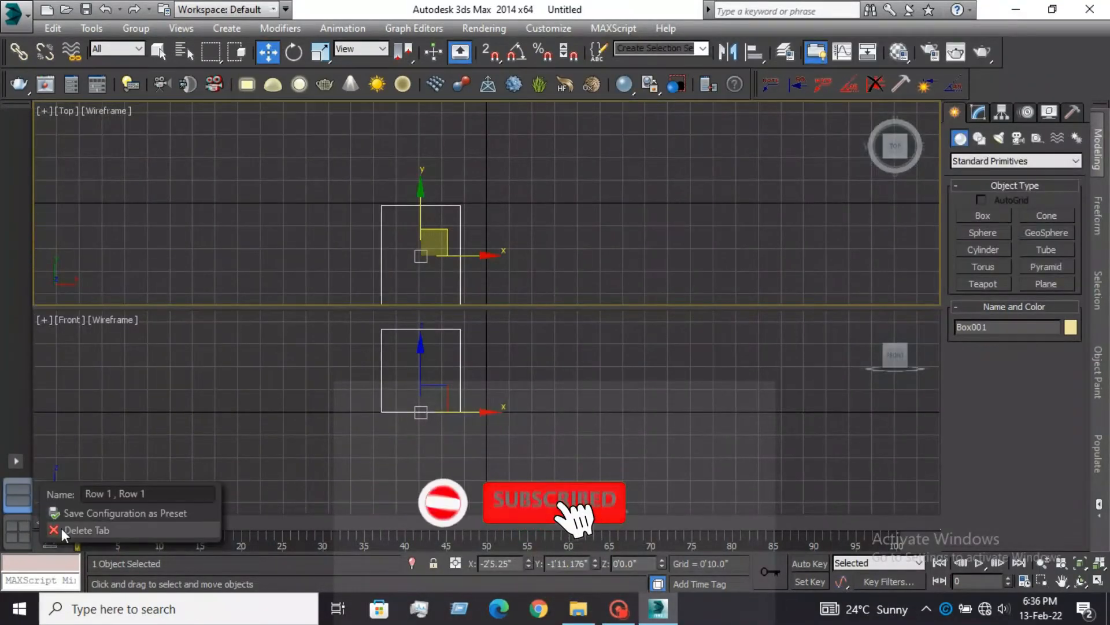
left_click(62, 529)
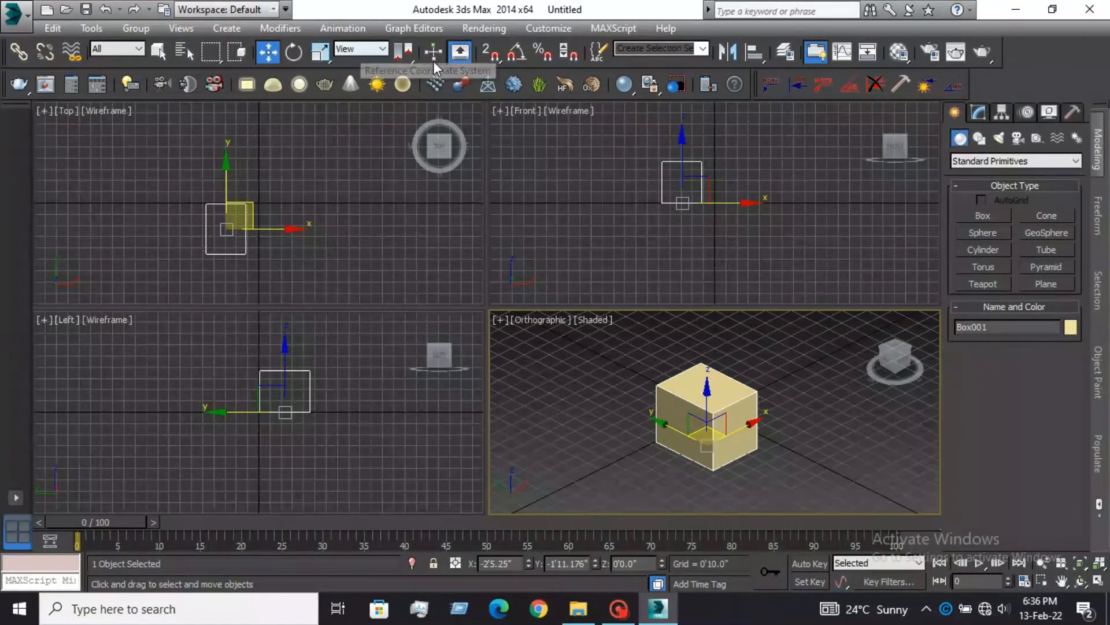
Turn on 3D snapping and review the enabled snap types in the Grid and Snap Settings
left_click(502, 58)
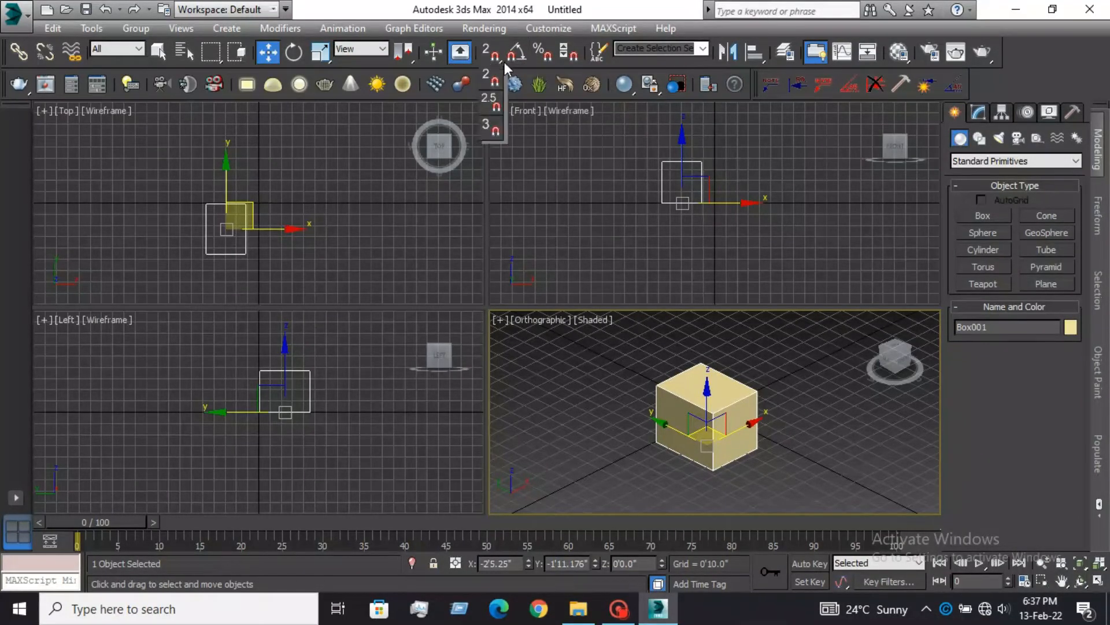
left_click(498, 130)
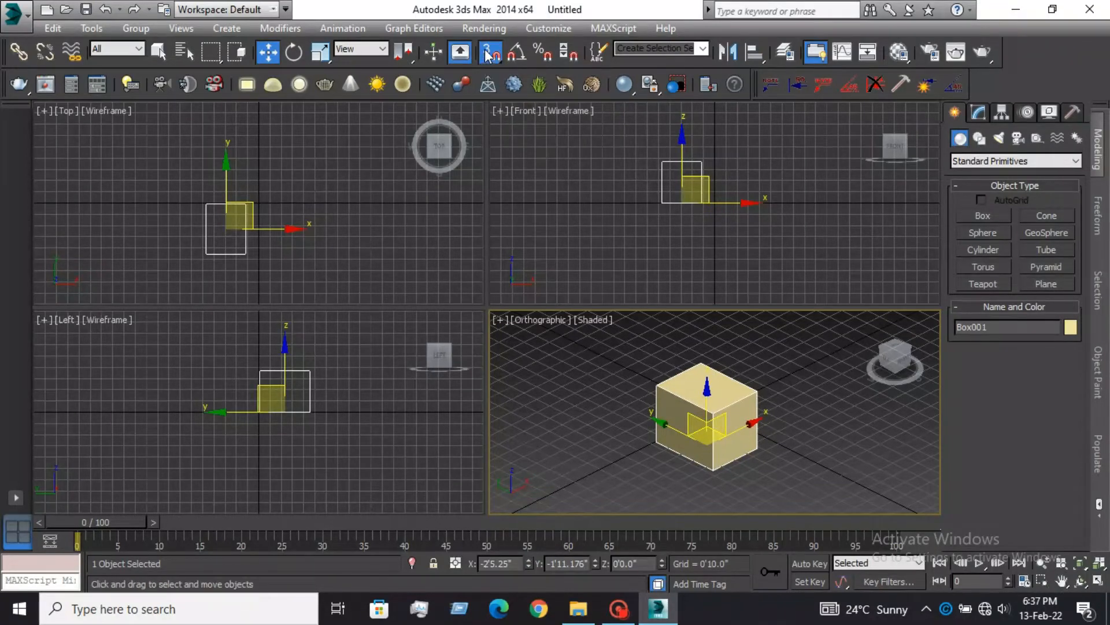
right_click(487, 55)
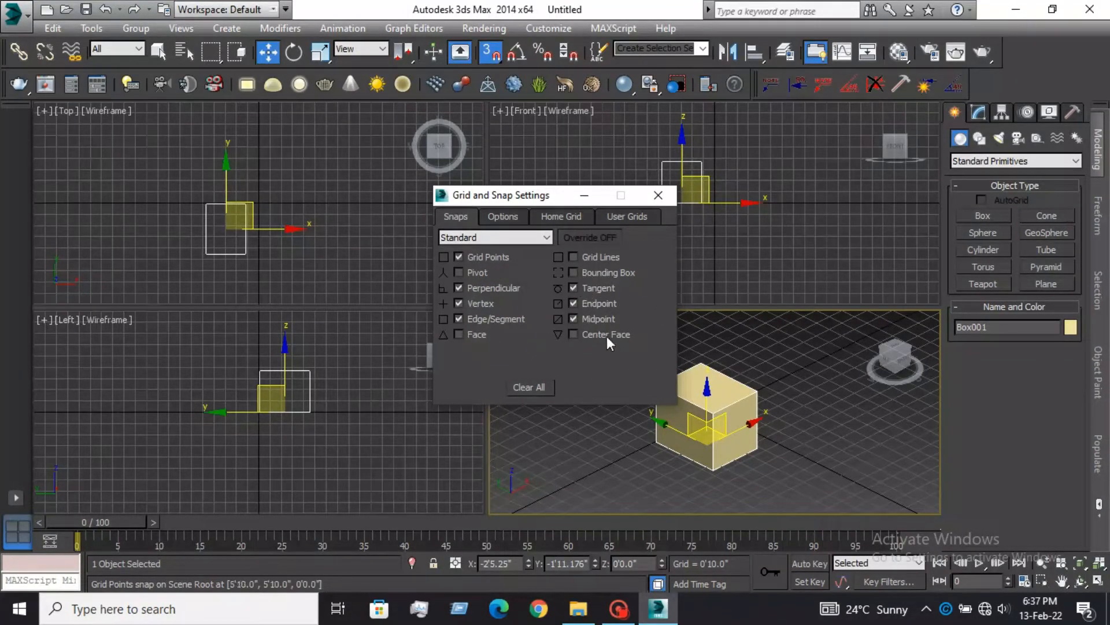
left_click(664, 200)
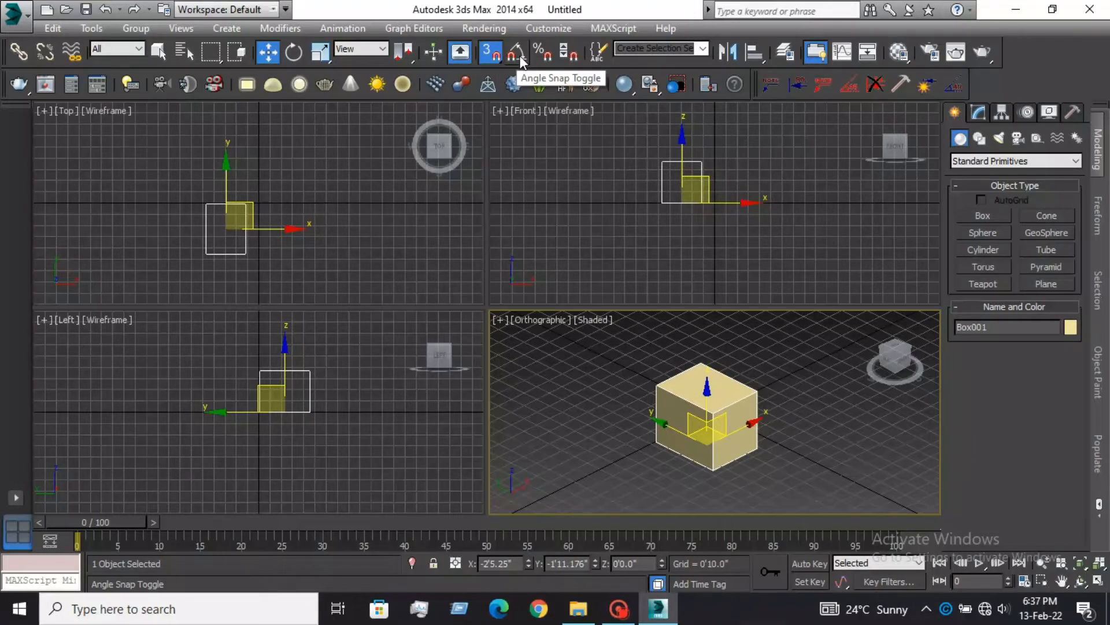
Turn on angle snap and percent snap, and check the angle increment in the snap options
left_click(520, 57)
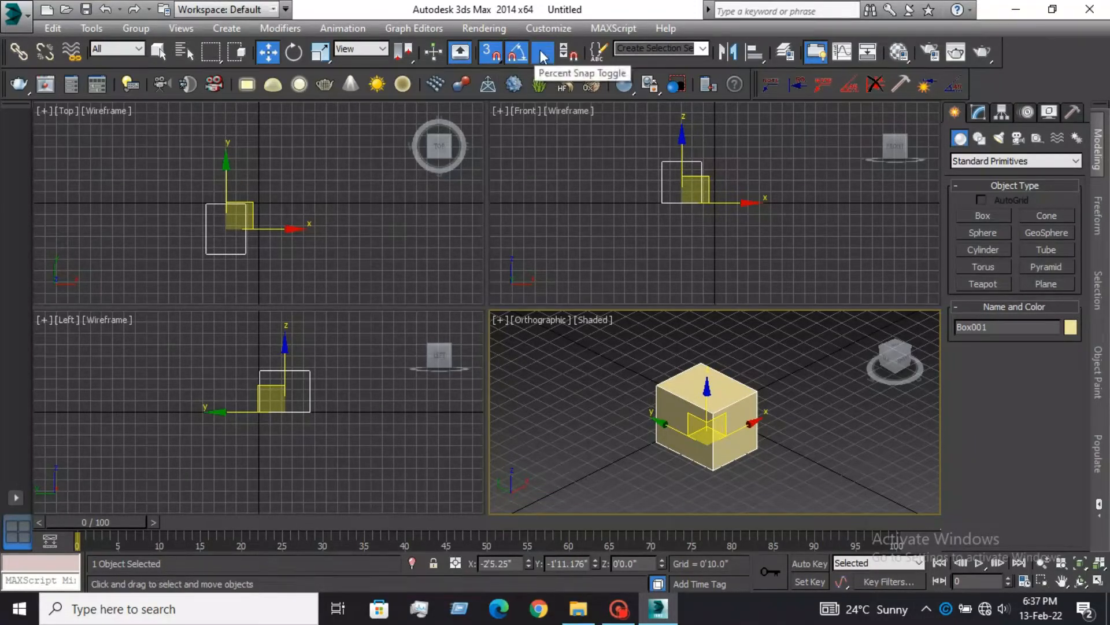
left_click(543, 52)
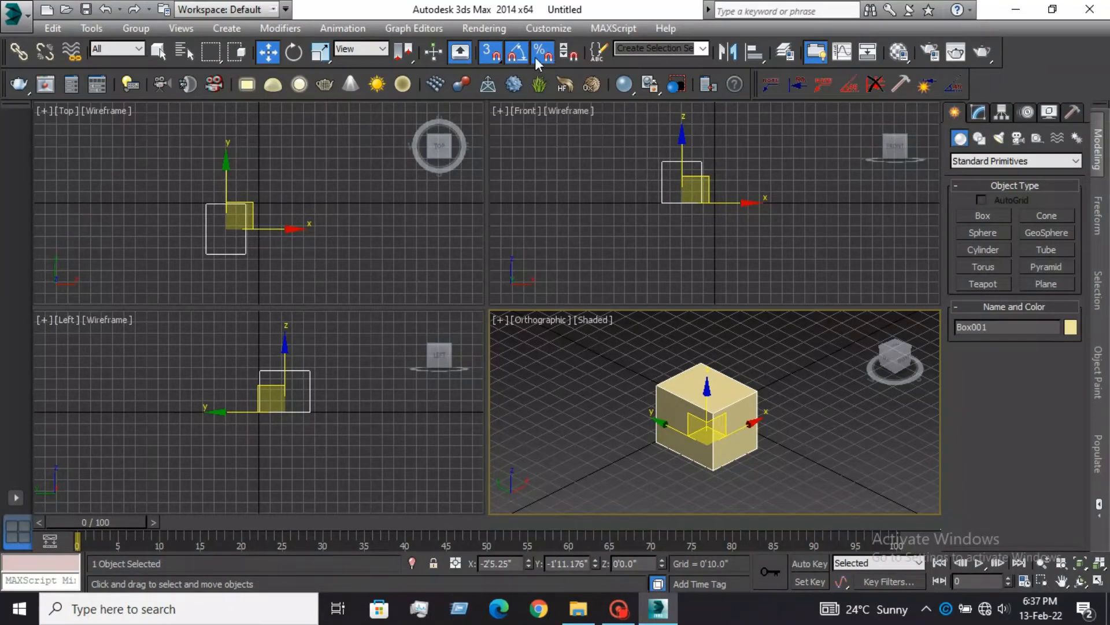
right_click(524, 54)
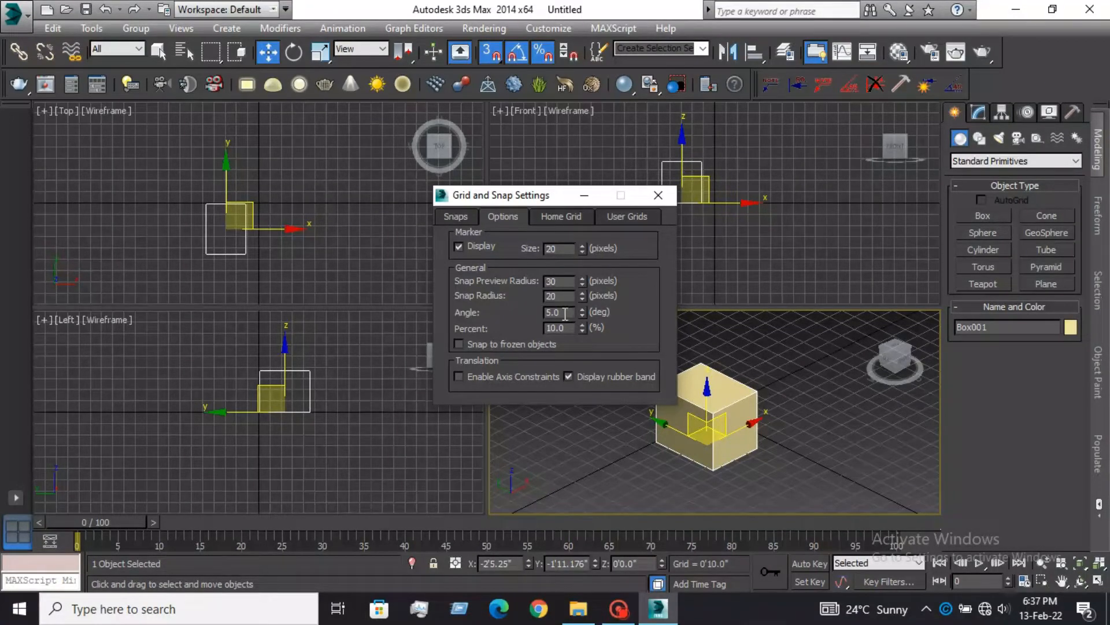
left_click_drag(564, 314, 540, 312)
left_click(655, 196)
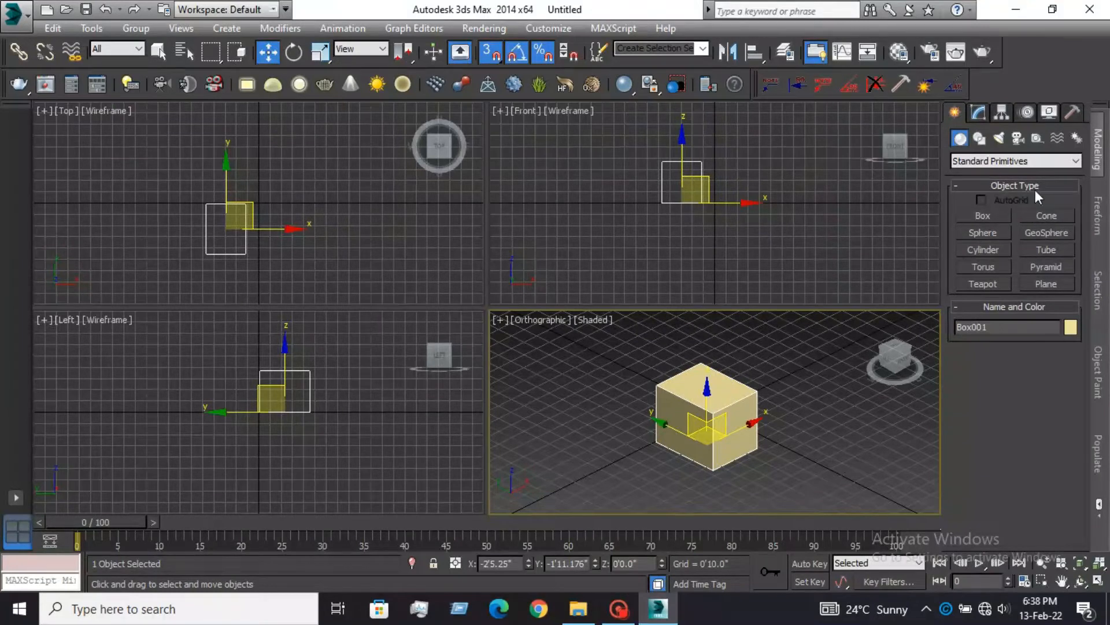
Deselect the box and cycle the active viewport repeatedly through Top, Front, Orthographic and Left, ending on Front
left_click(463, 266)
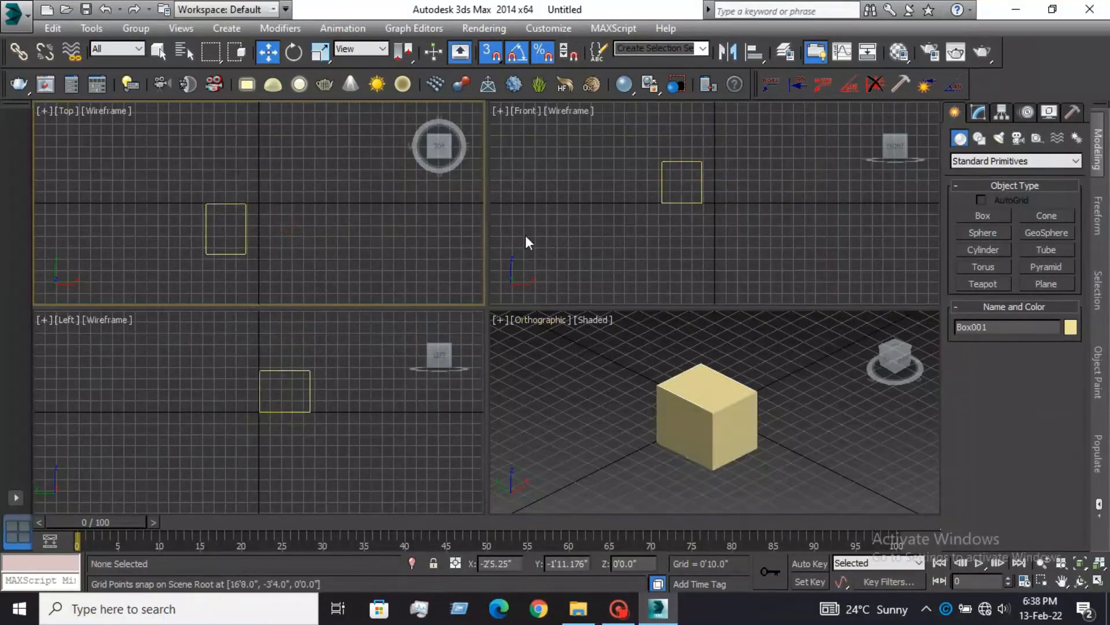
left_click(525, 235)
left_click(578, 353)
left_click(414, 399)
left_click(417, 293)
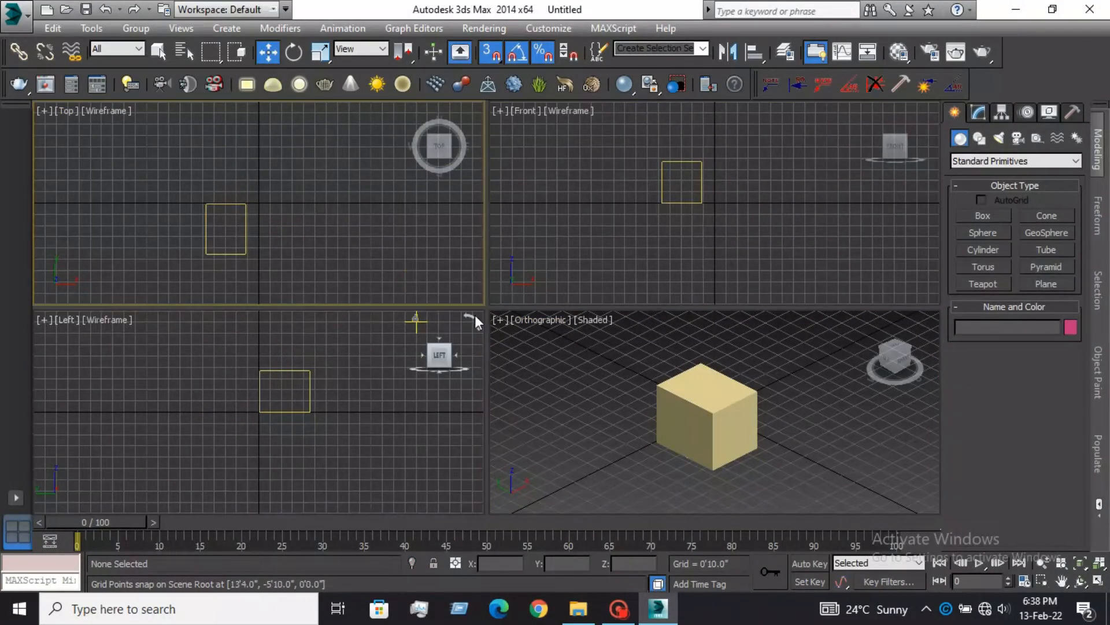
left_click(548, 377)
left_click(428, 269)
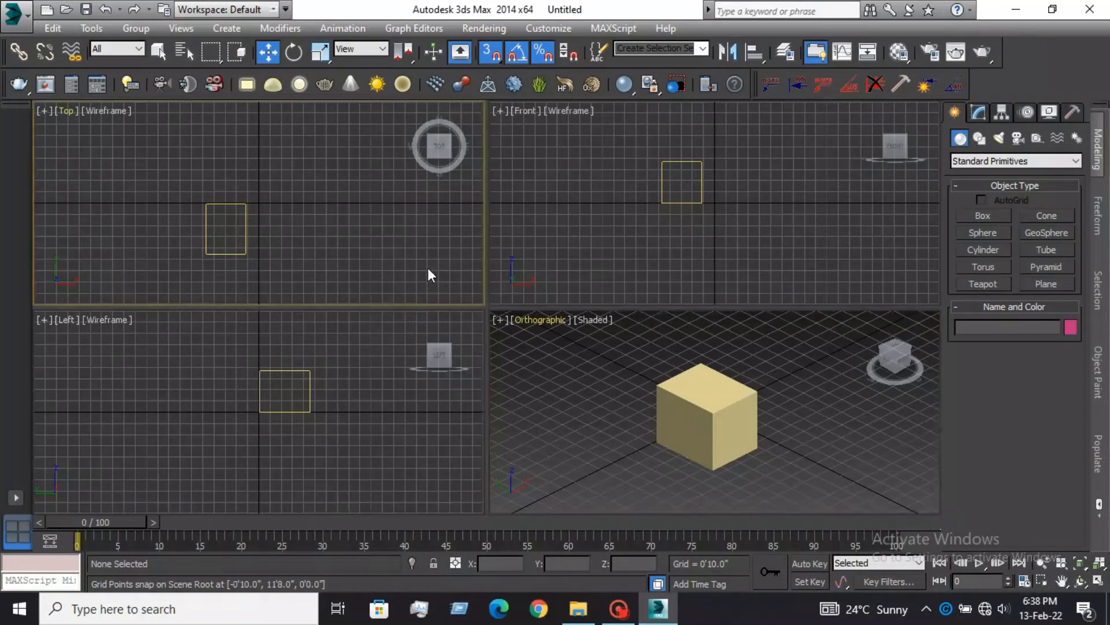
left_click(521, 217)
left_click(507, 373)
left_click(397, 352)
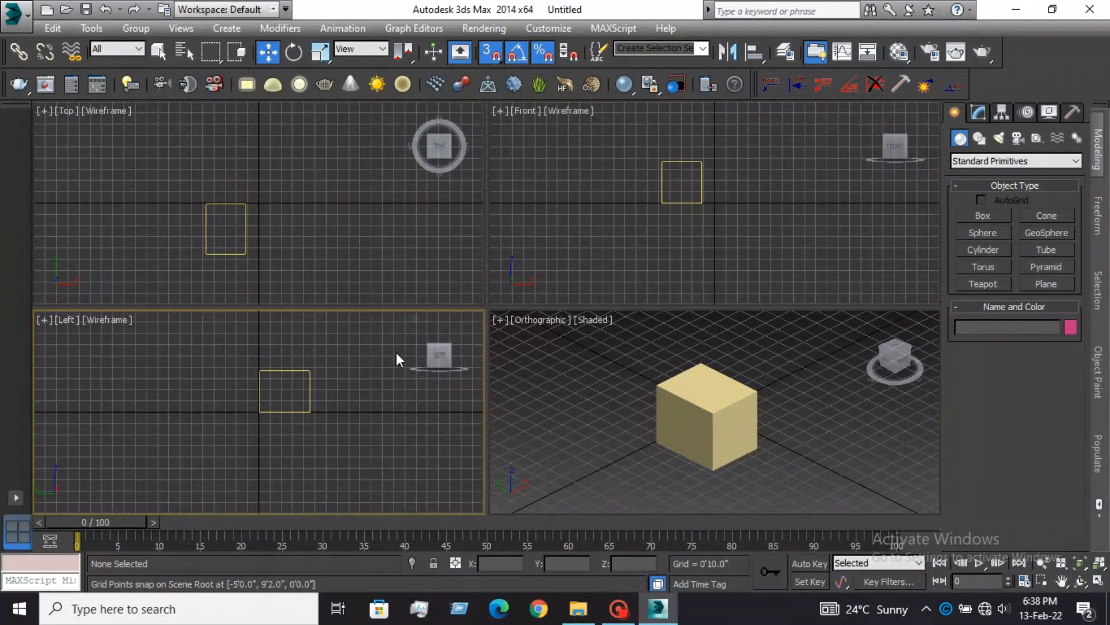
left_click(414, 248)
left_click(509, 286)
left_click(564, 341)
left_click(434, 411)
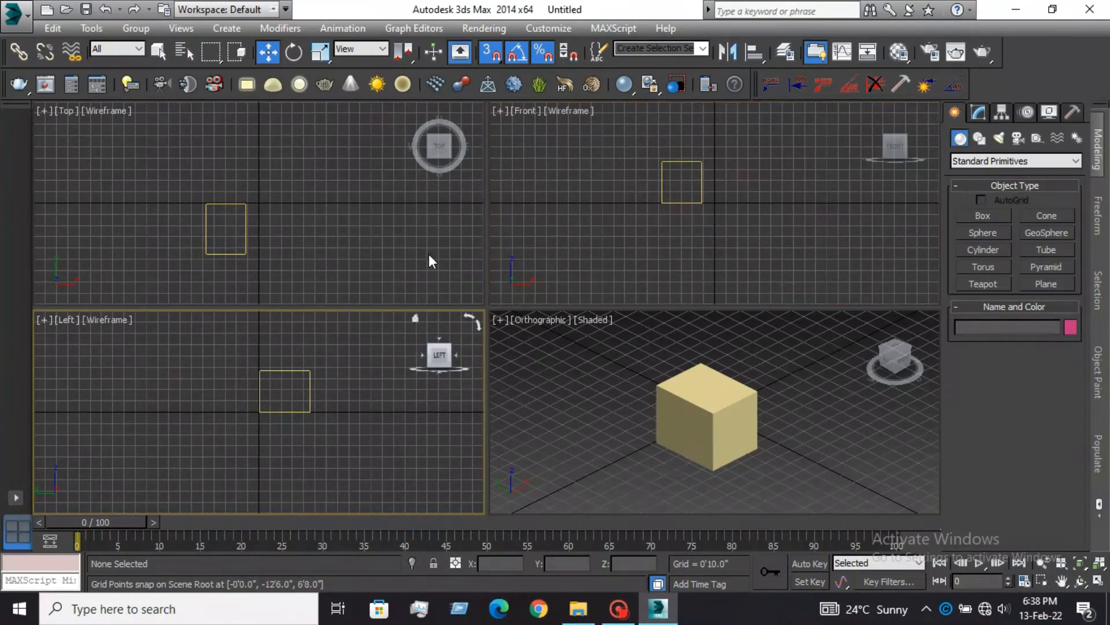
left_click(429, 255)
left_click(568, 244)
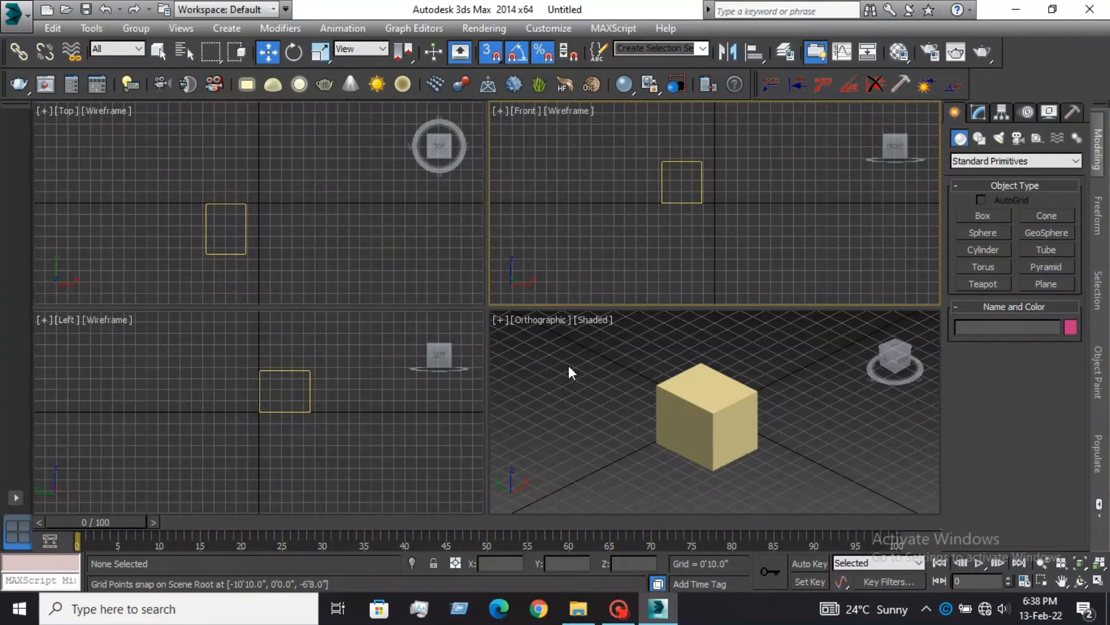
left_click(567, 366)
left_click(439, 382)
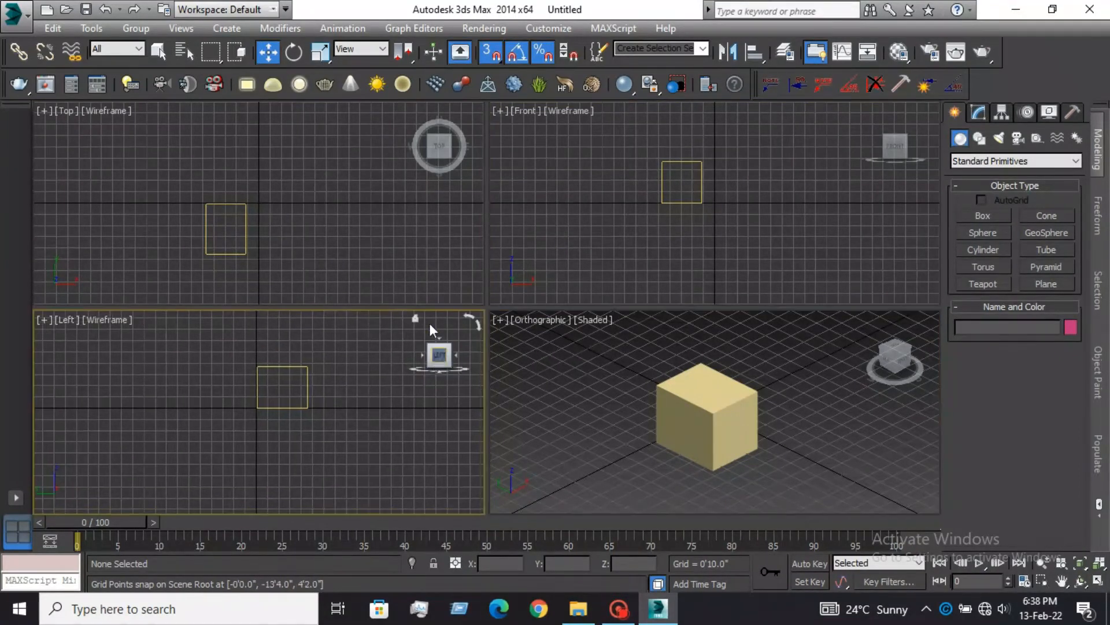
left_click(427, 300)
left_click(515, 244)
left_click(533, 336)
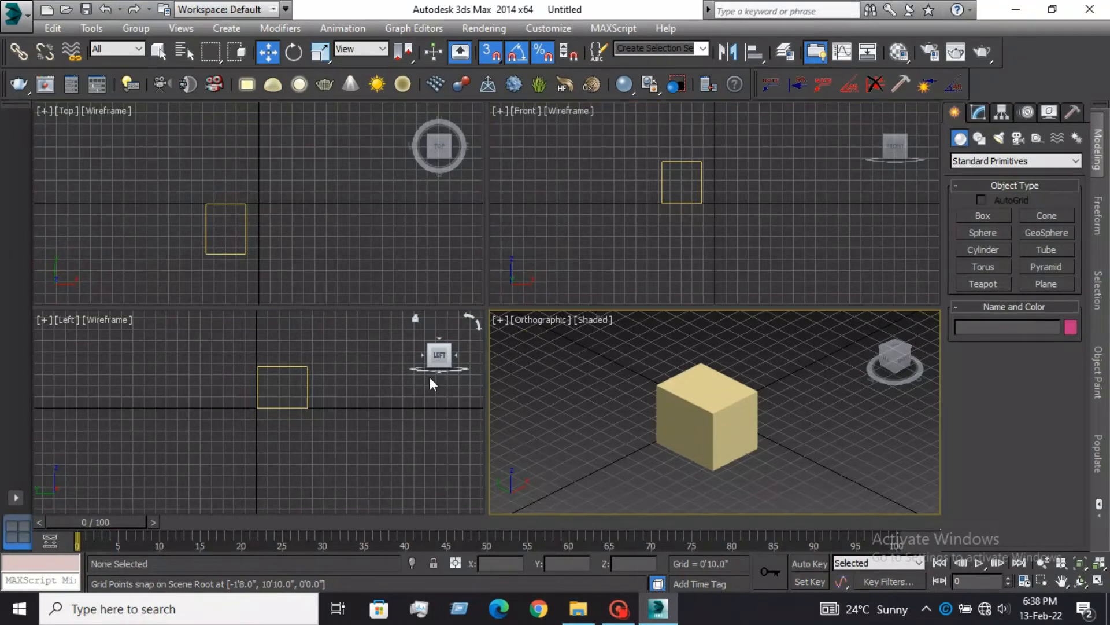
left_click(405, 398)
left_click(421, 255)
left_click(526, 234)
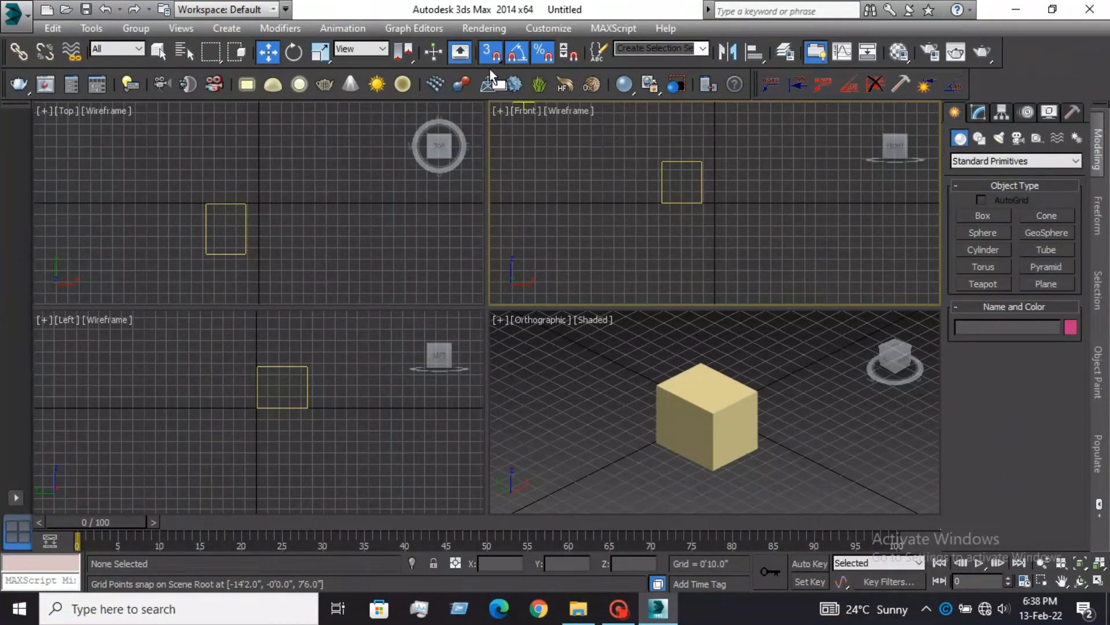
Turn off 3D snapping and select the box in the Orthographic viewport with the Move transform active
left_click(486, 52)
left_click(698, 402)
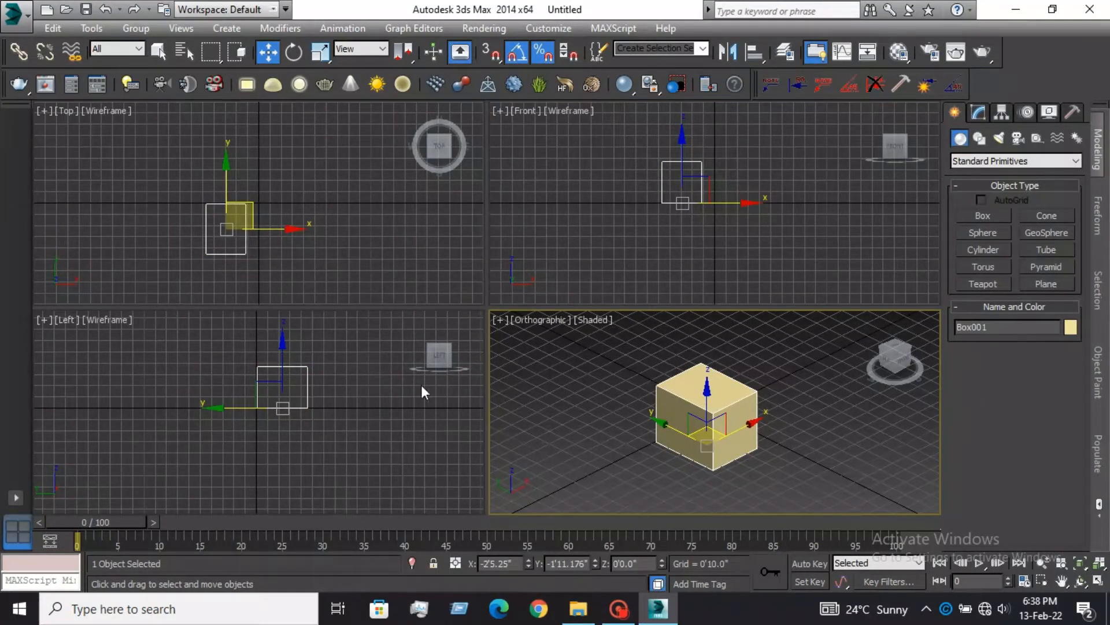
left_click(377, 406)
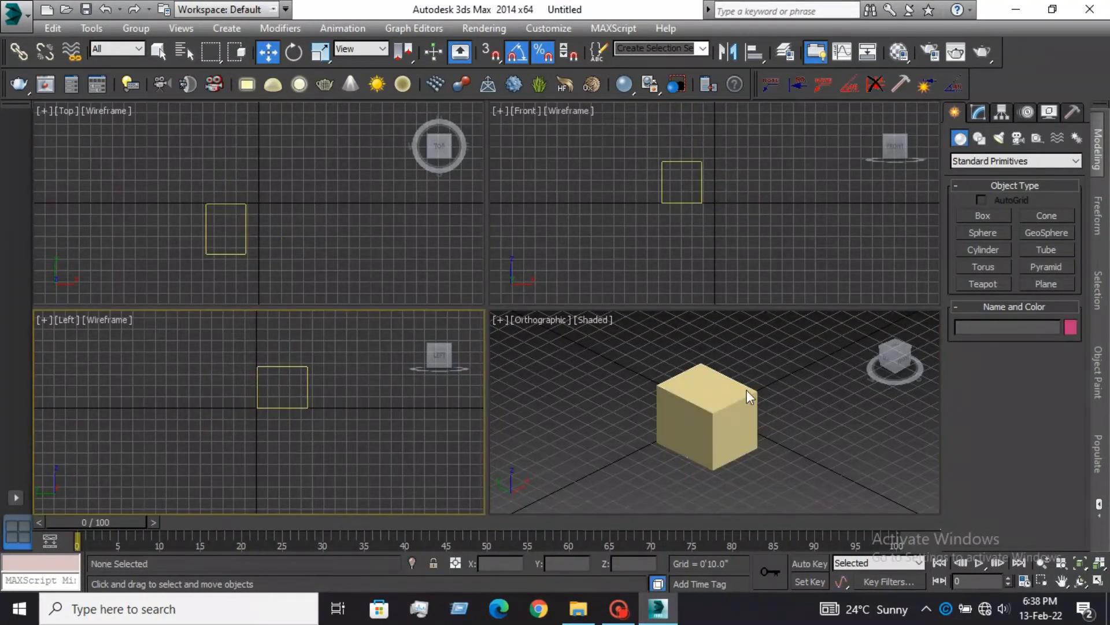
left_click(720, 411)
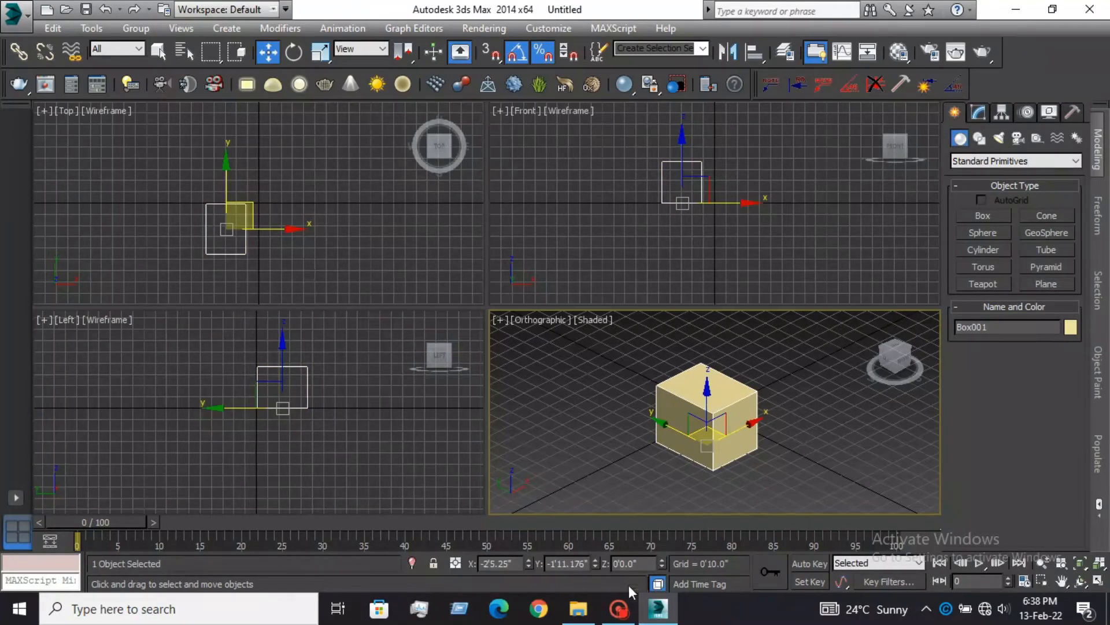
mouse_move(617, 591)
right_click(680, 360)
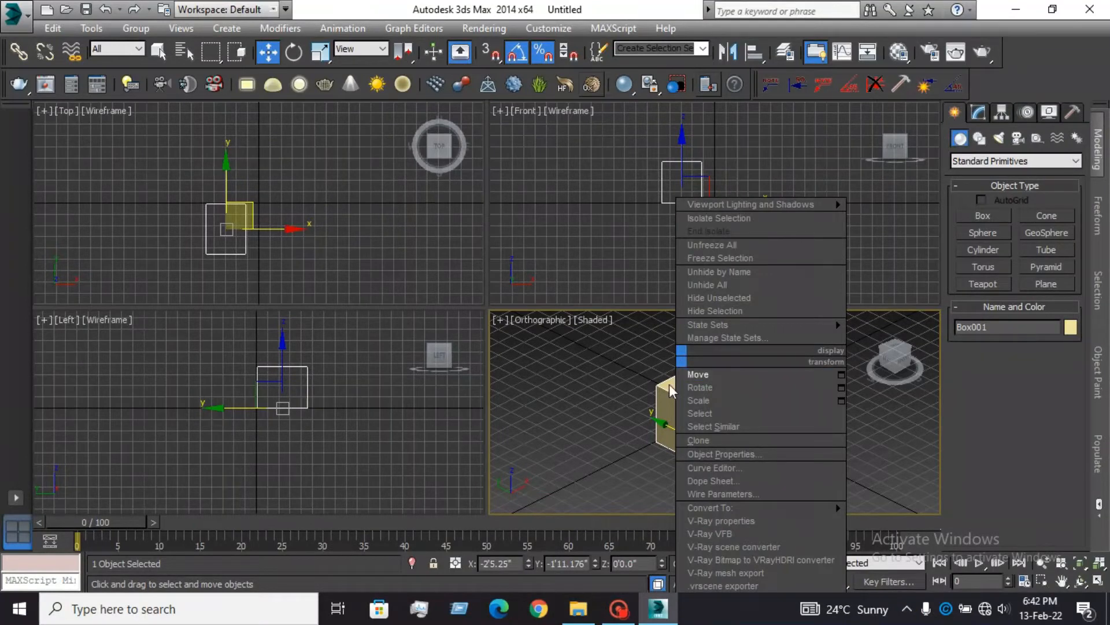
left_click(694, 374)
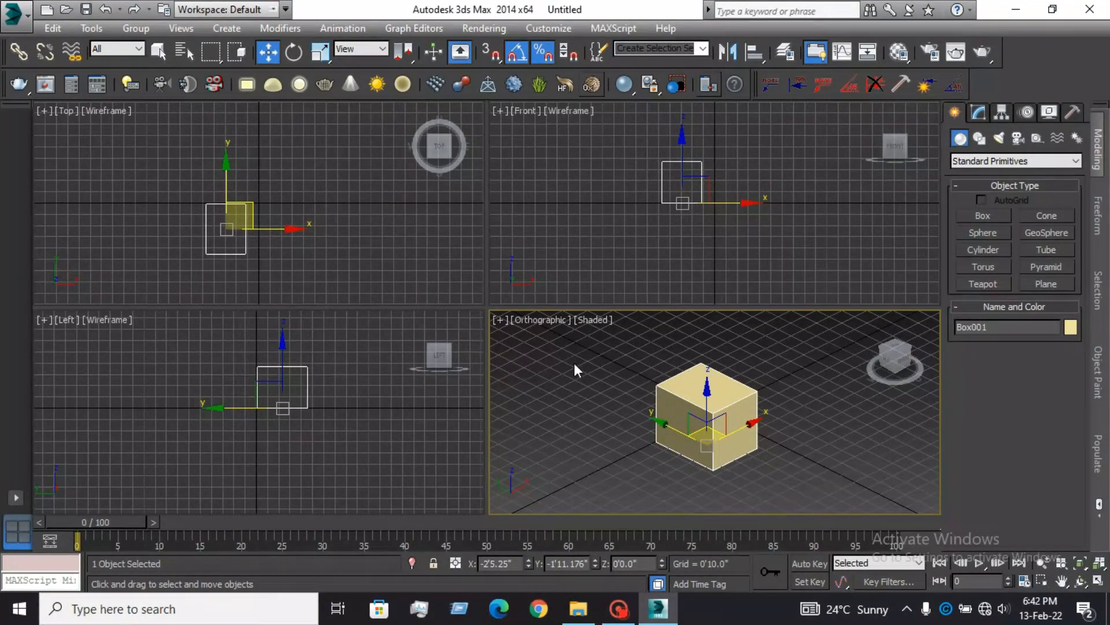
Make the Front, Top, Left and Orthographic viewports active in turn while keeping the box selected
right_click(565, 288)
right_click(438, 292)
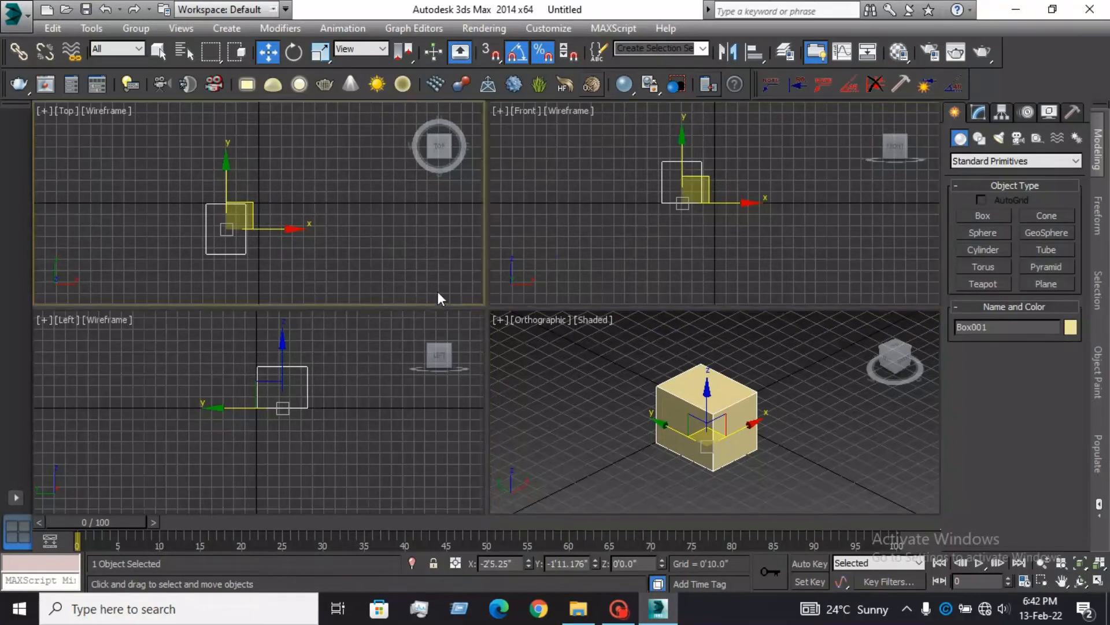
right_click(380, 414)
right_click(543, 406)
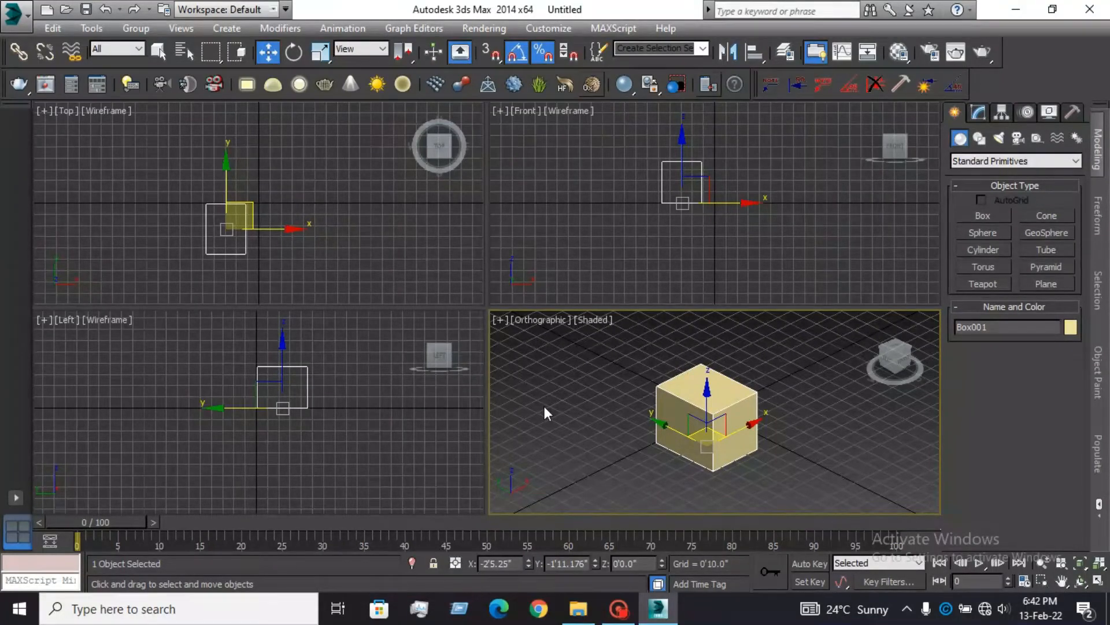
Maximize the Orthographic viewport and restore the four-view layout twice, and do the same once with the Top viewport
left_click(1099, 583)
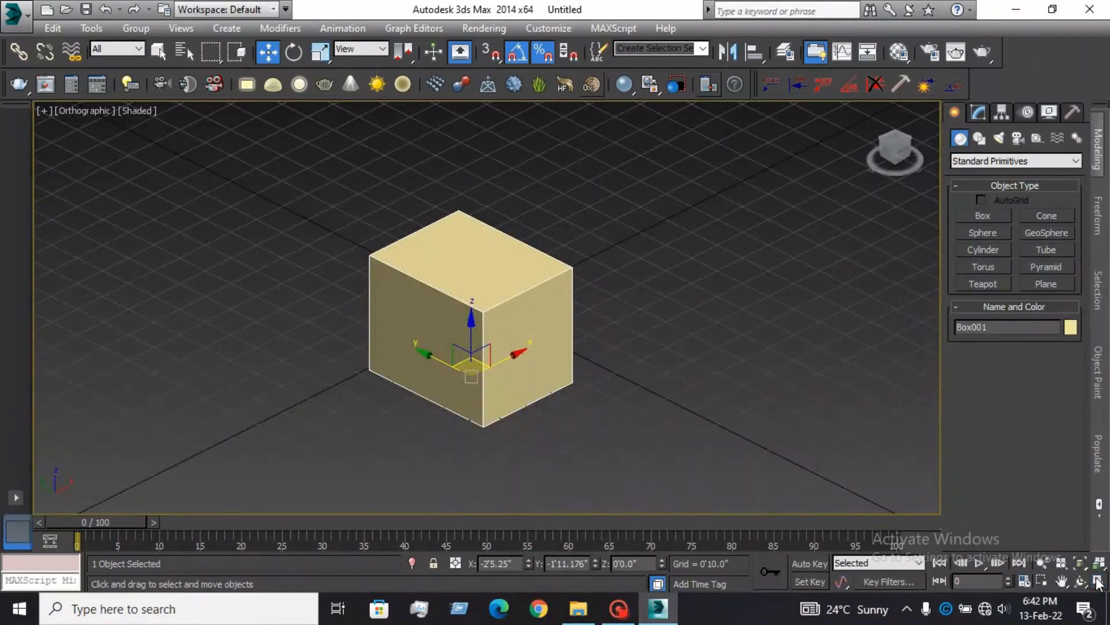
left_click(1099, 583)
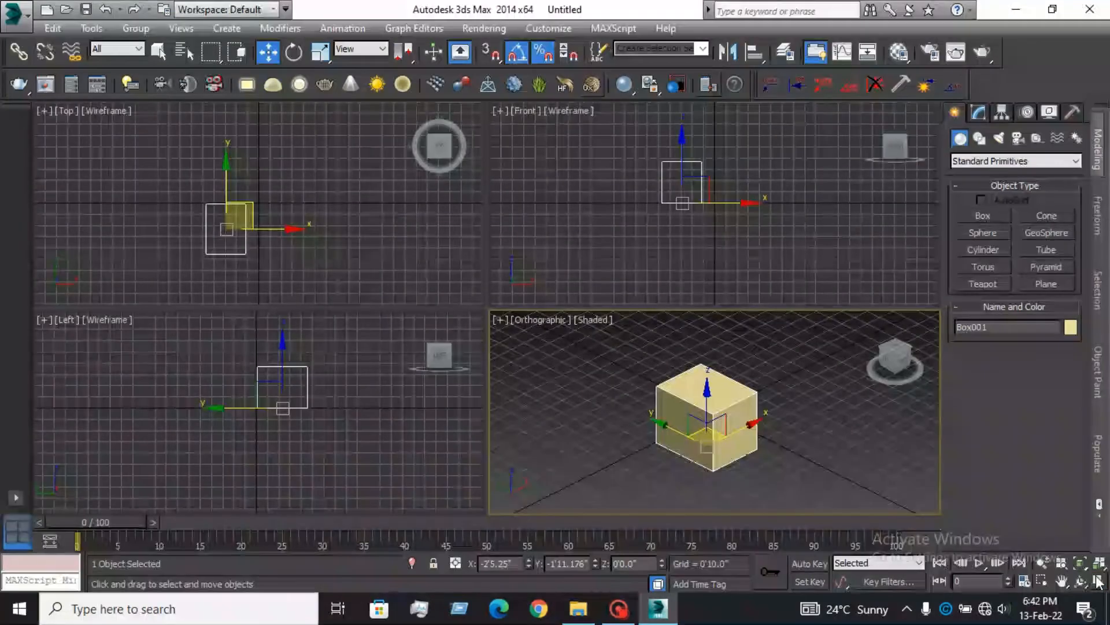
left_click(1098, 582)
left_click(1098, 582)
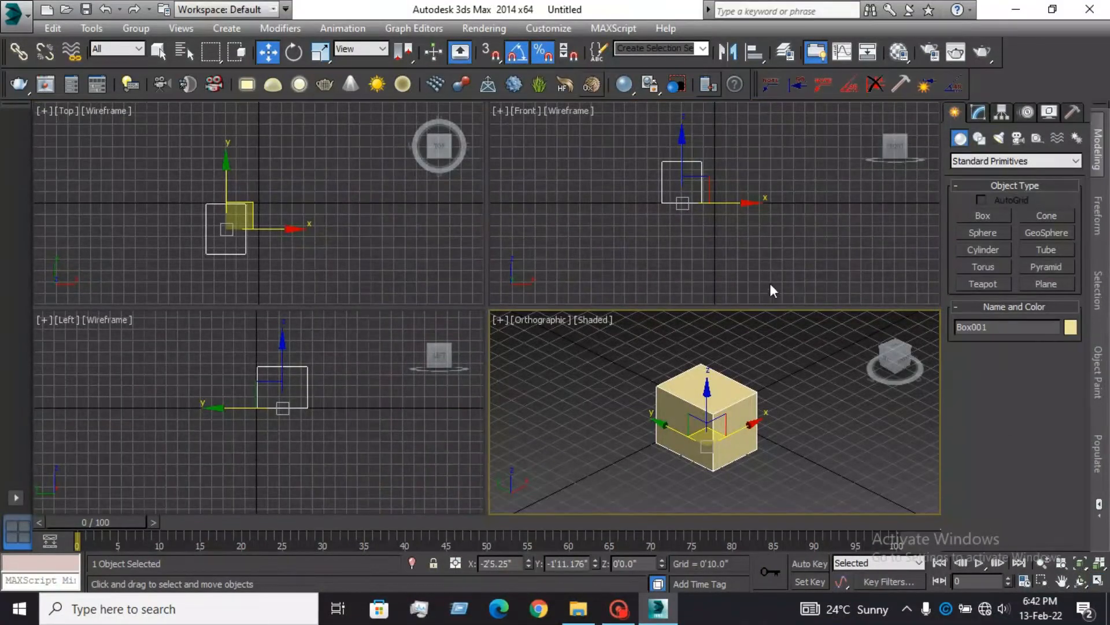
right_click(431, 262)
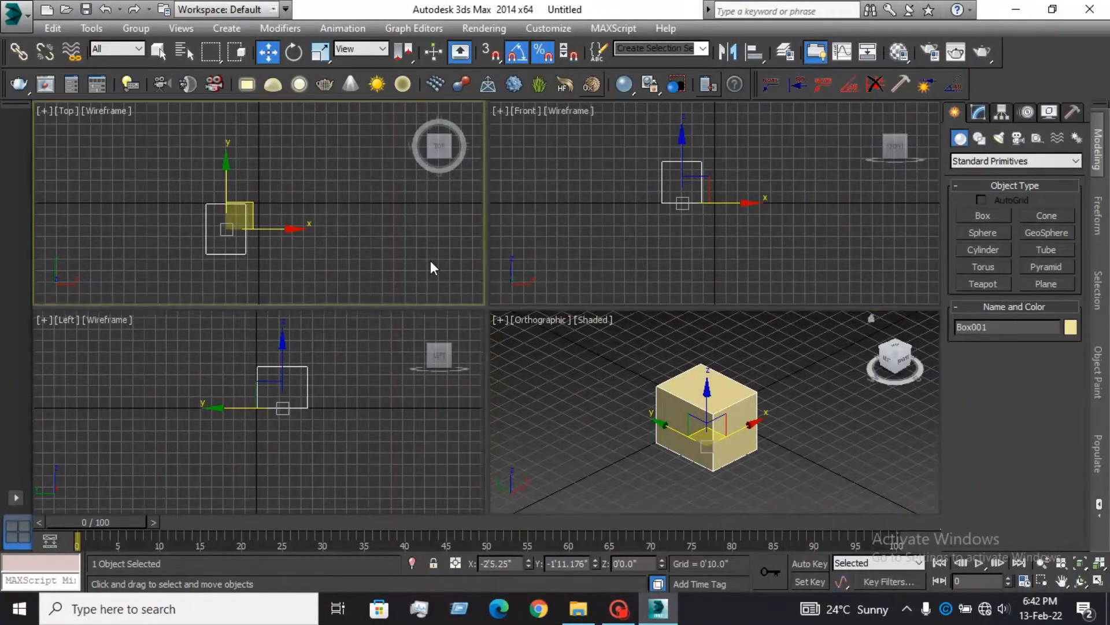
left_click(1100, 584)
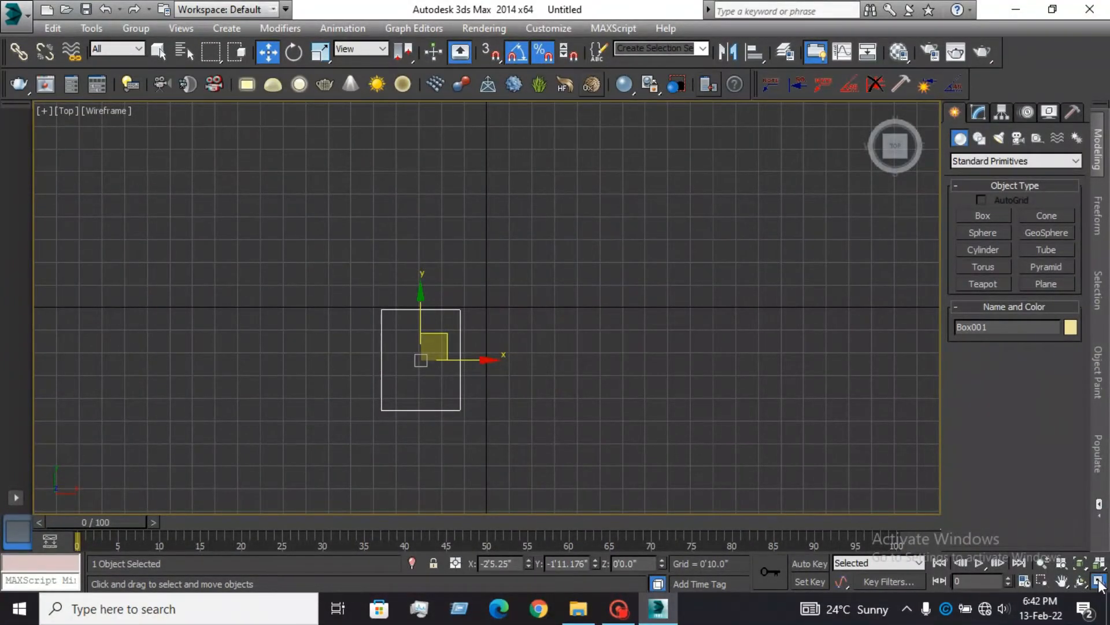
left_click(1100, 584)
Switch the active viewport from Orthographic to Top and Front and back to Orthographic, keeping the box selected
right_click(782, 445)
right_click(461, 280)
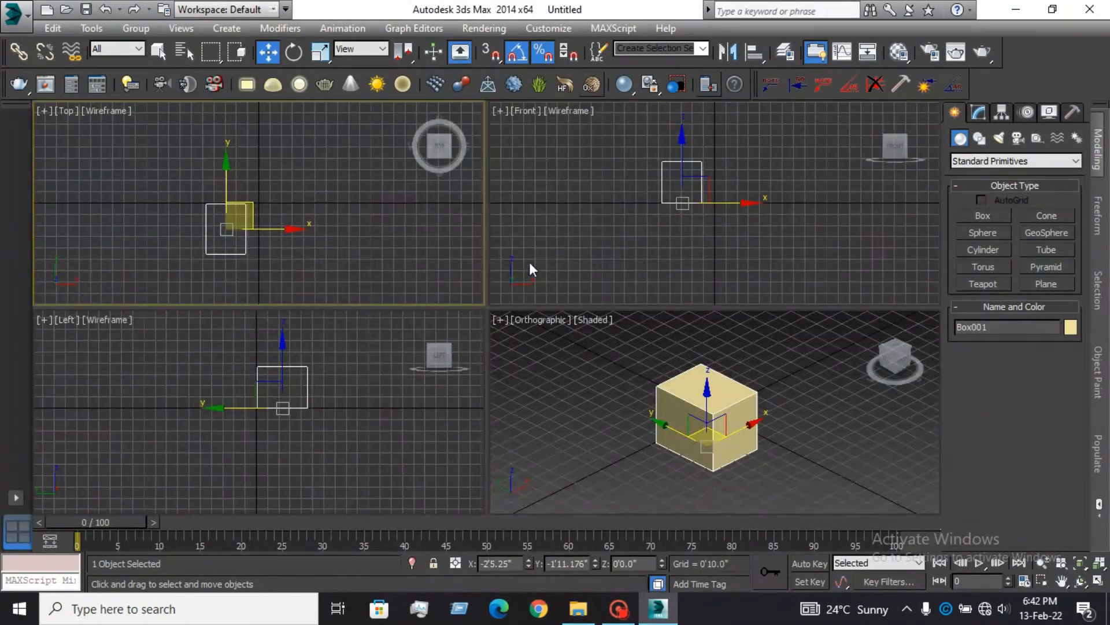
right_click(528, 266)
right_click(561, 391)
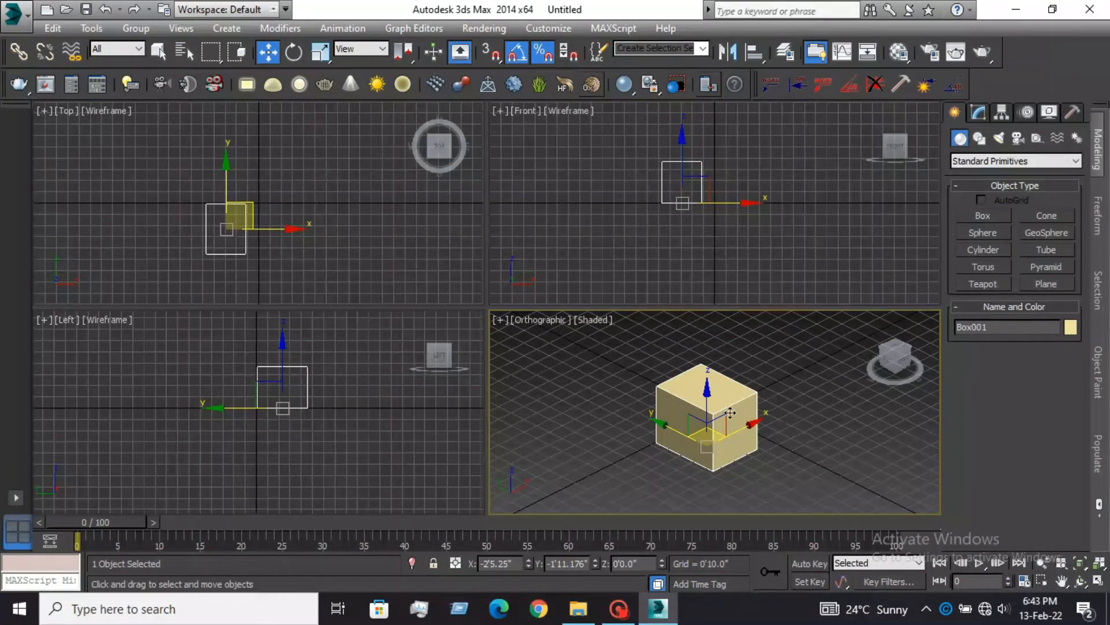
Frame the selected box in the Orthographic viewport, try Zoom All, and fit the box in all four viewports
scroll(725, 417, "down", 7)
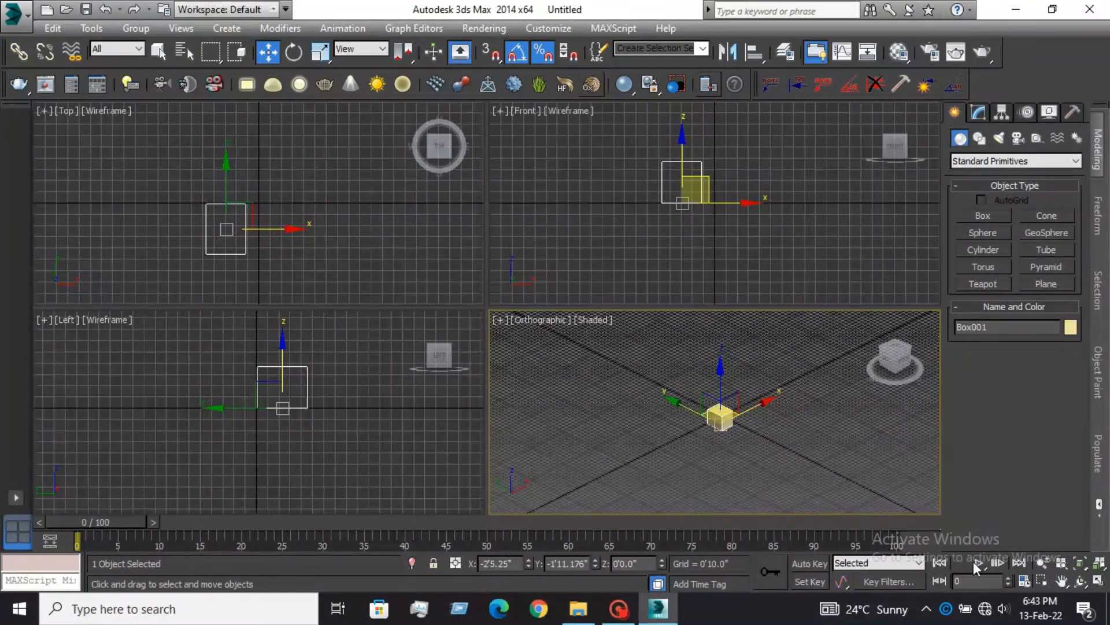
left_click(1079, 563)
scroll(712, 417, "down", 10)
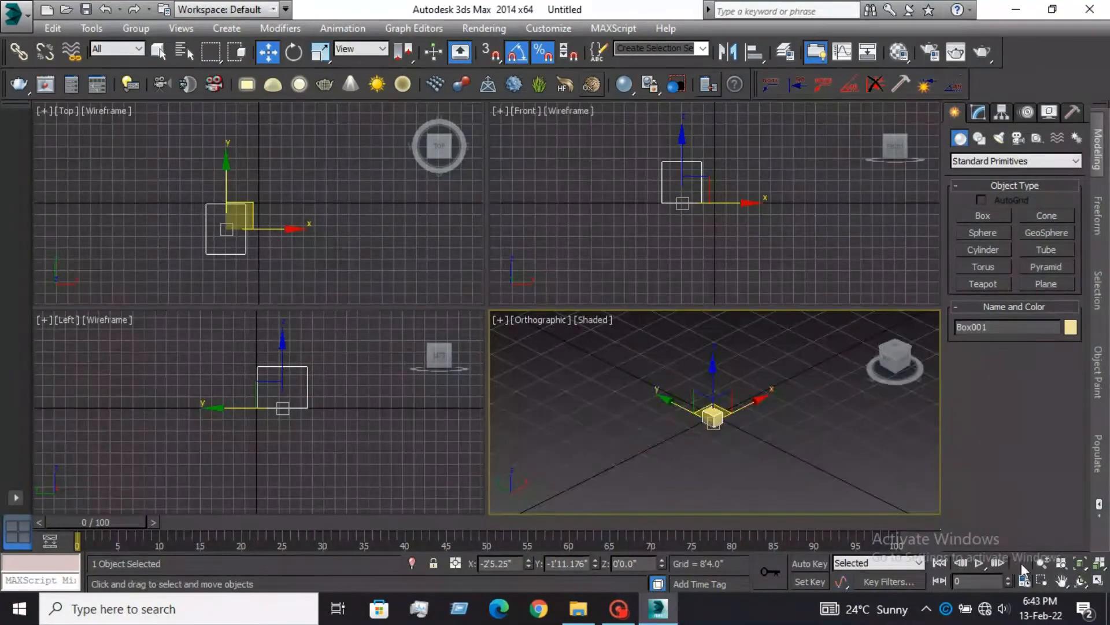
left_click(1059, 565)
mouse_move(799, 463)
left_mouse_down()
mouse_move(669, 397)
mouse_move(793, 456)
mouse_move(726, 433)
mouse_move(785, 478)
left_mouse_up()
left_click(1099, 563)
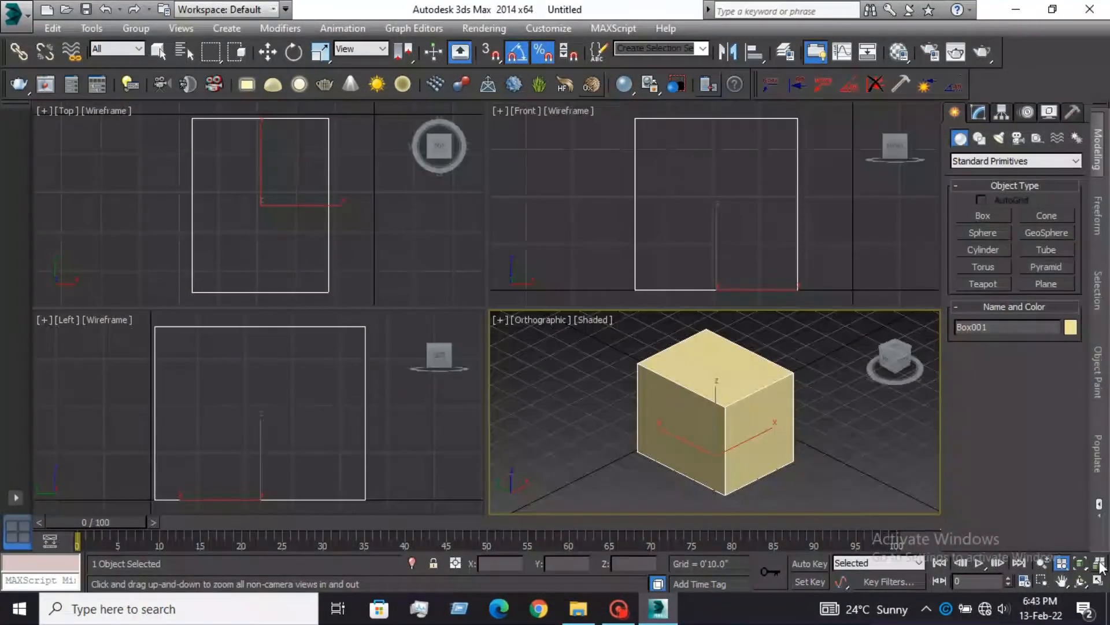
Demonstrate the Zoom and Zoom Region tools on the box in the Orthographic viewport
left_click(1042, 562)
left_click_drag(807, 475, 836, 499)
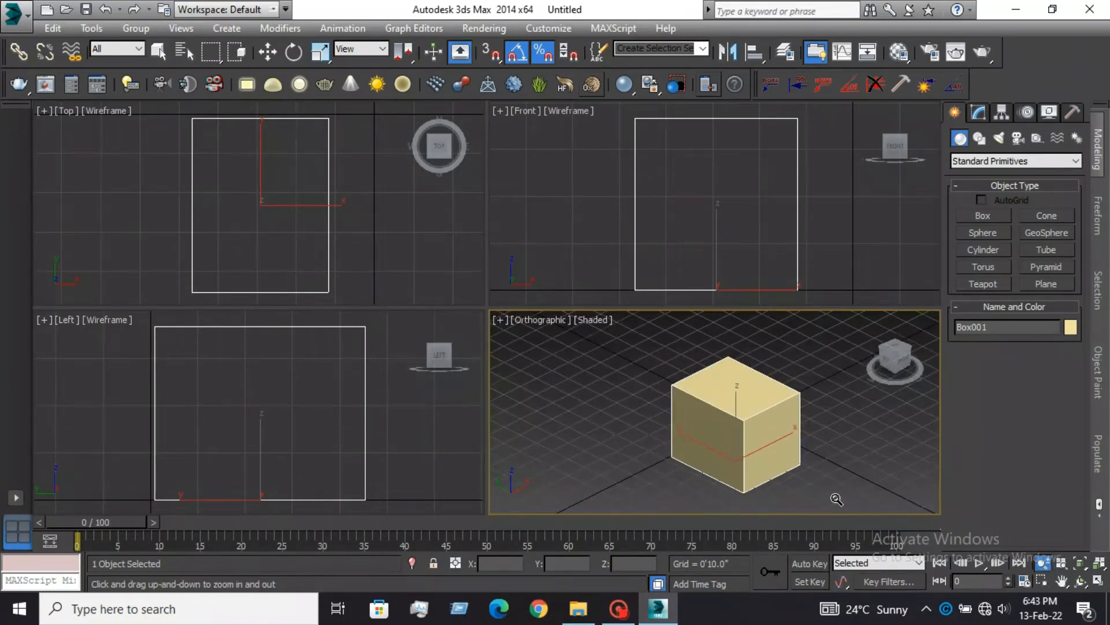
left_click(1041, 581)
left_click_drag(781, 463, 705, 481)
scroll(702, 436, "down", 10)
left_click_drag(734, 354, 707, 406)
scroll(706, 458, "down", 3)
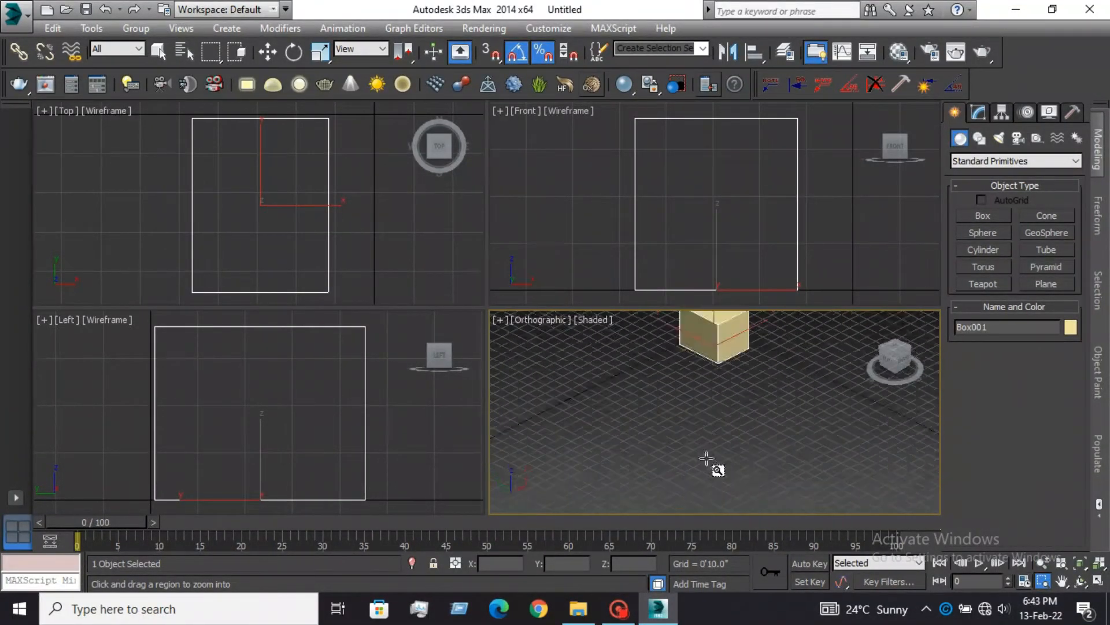
scroll(707, 458, "down", 3)
scroll(702, 395, "up", 6)
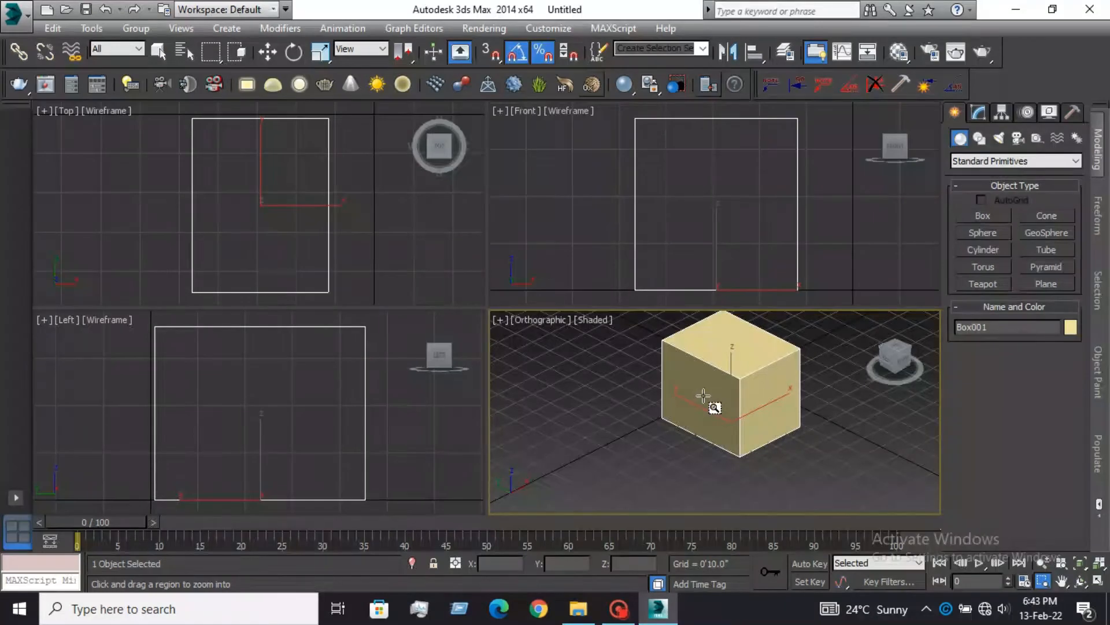
Pan and zoom the Orthographic view around the box, and return to the Move transform
left_click(1061, 580)
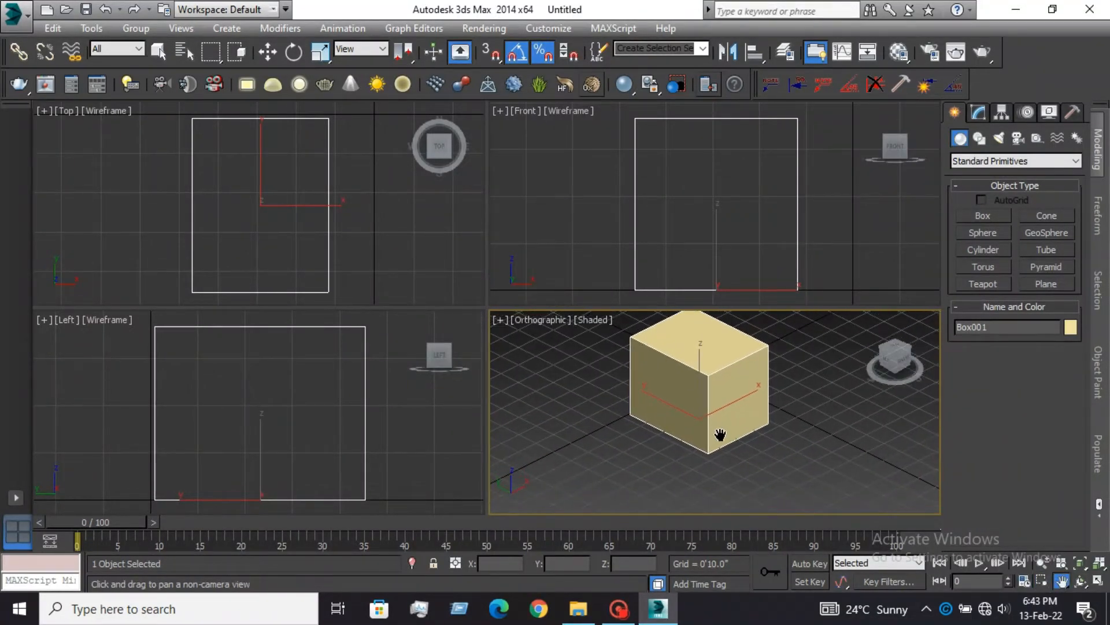
scroll(723, 445, "up", 3)
scroll(723, 444, "down", 6)
key("w")
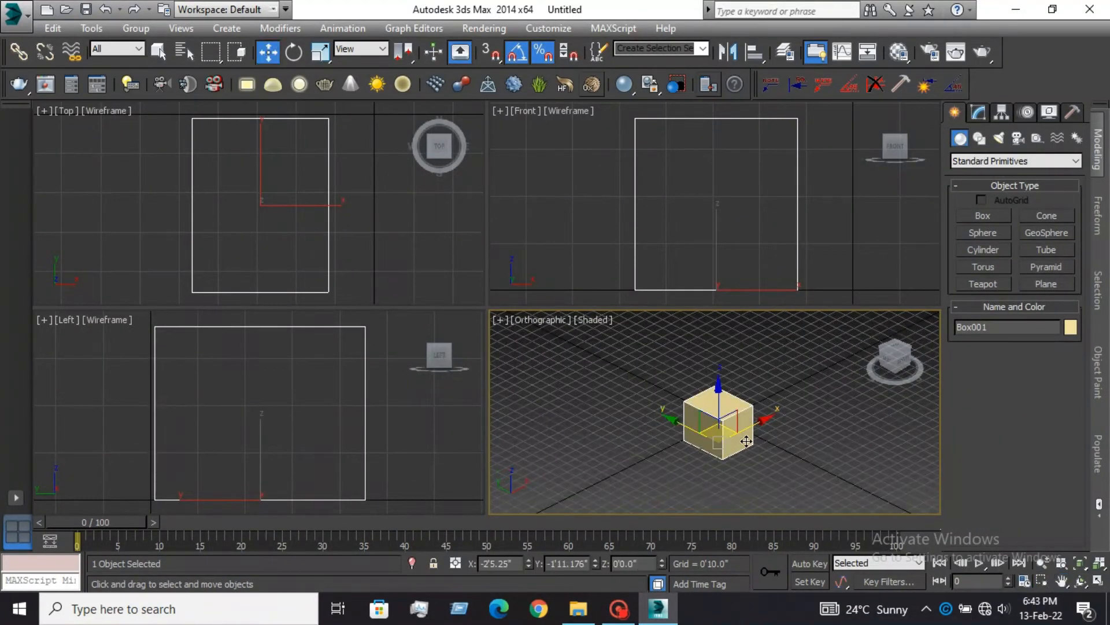
scroll(723, 440, "up", 3)
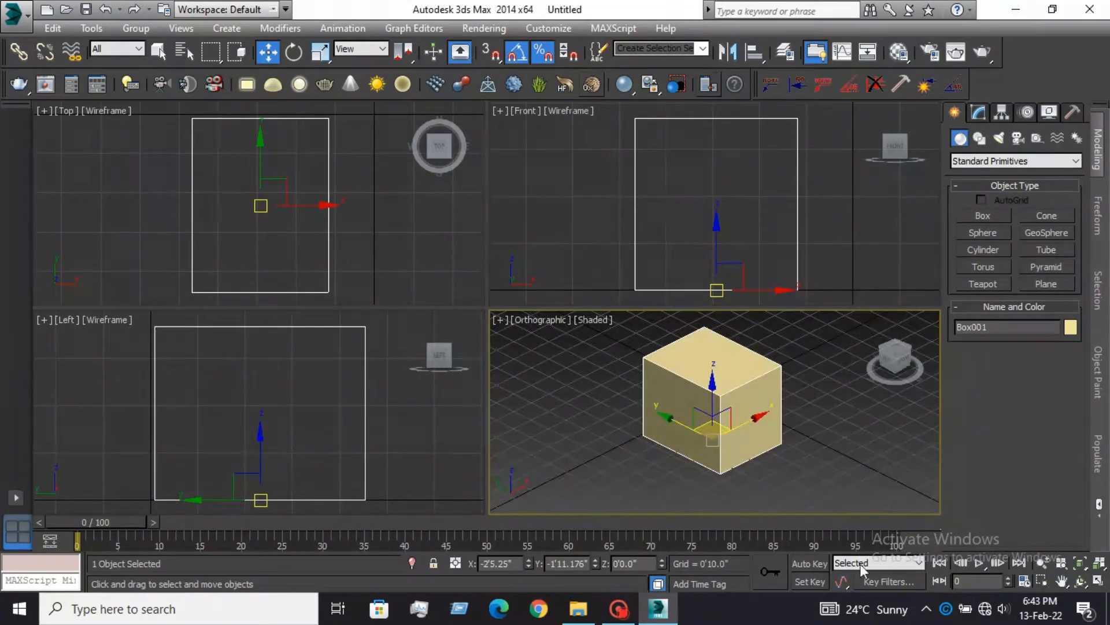
Check the Time Configuration settings without changing them, and recentre the box in the Orthographic view
left_click(1025, 581)
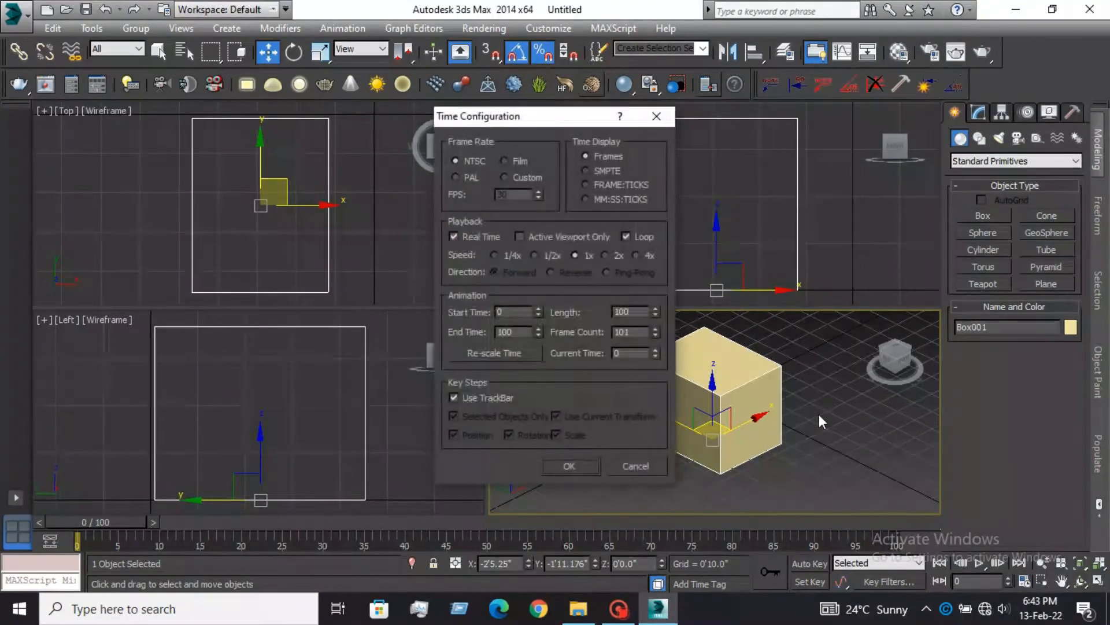
left_click(668, 114)
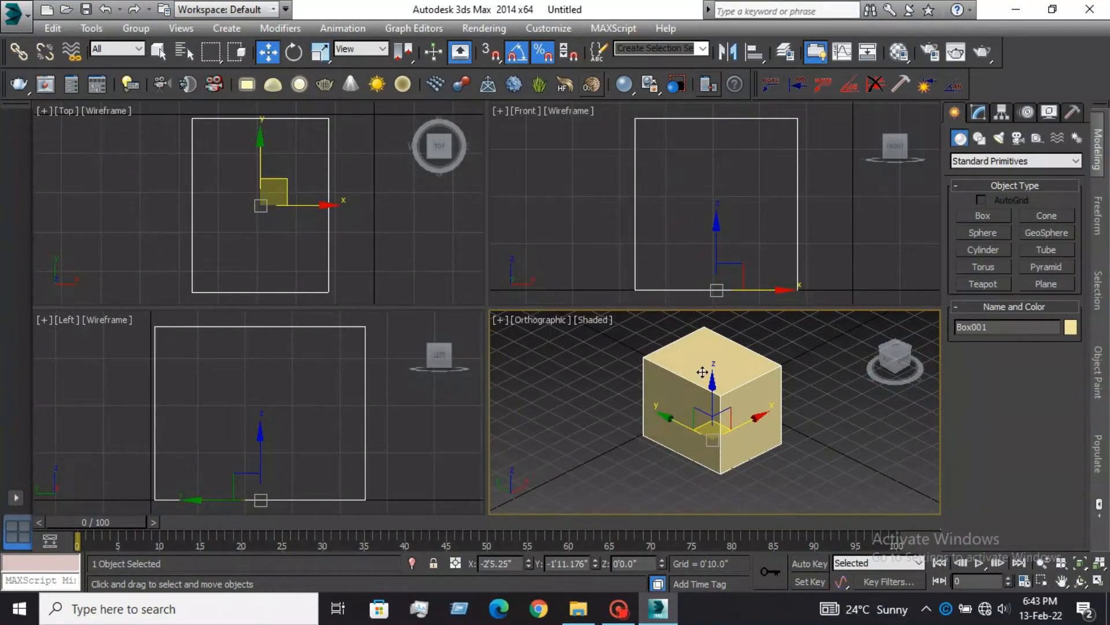
middle_click_drag(704, 376, 699, 391)
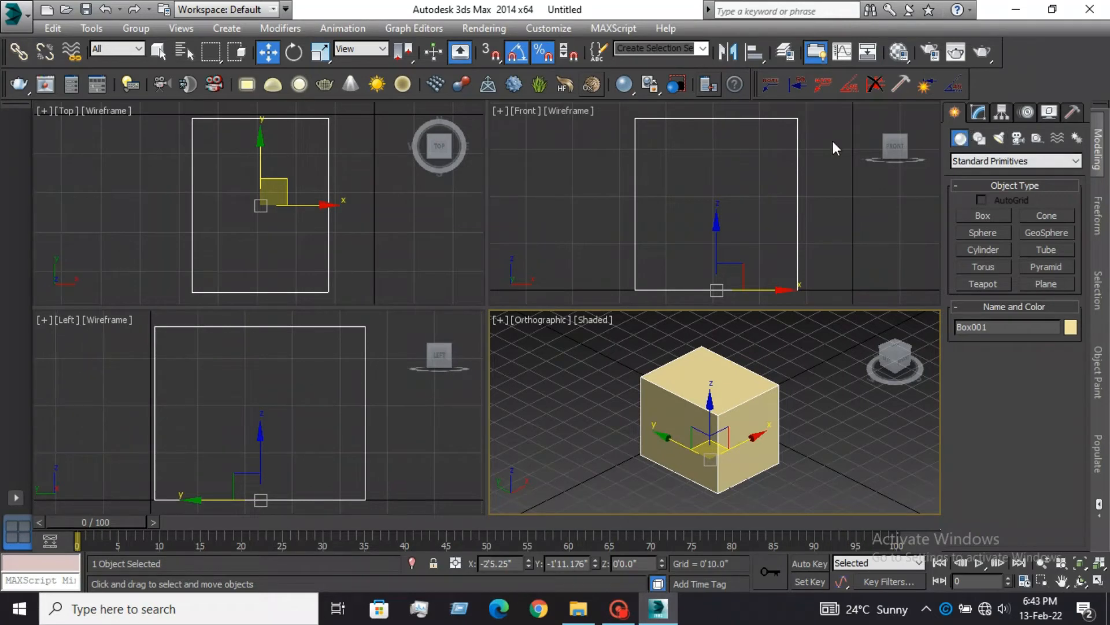
Review the modifier categories and the available workspaces, keeping the Default workspace
left_click(54, 29)
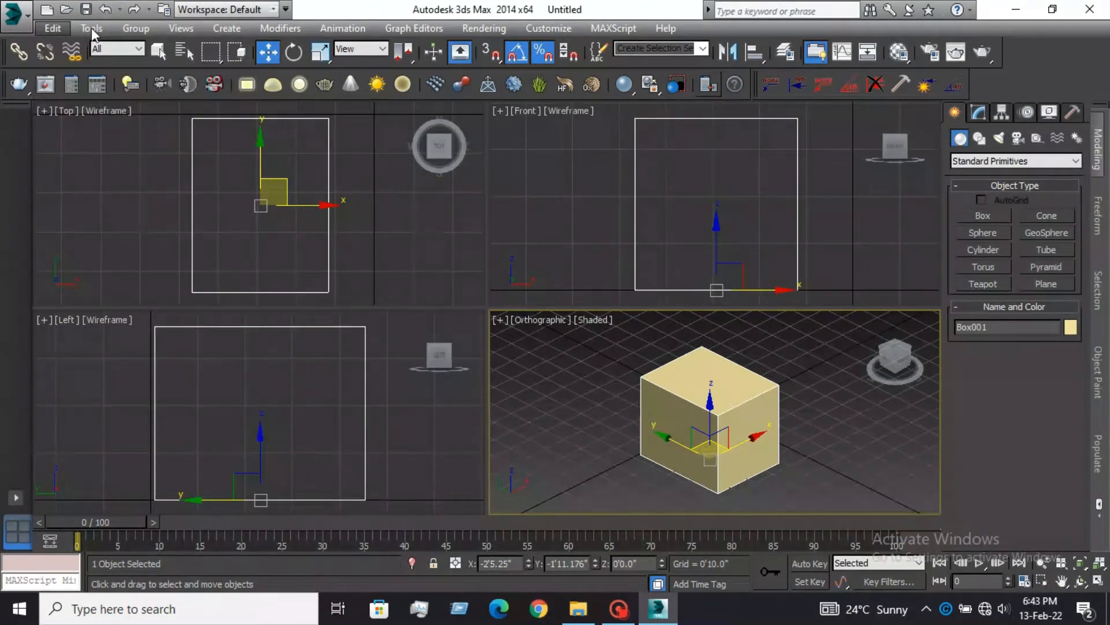
mouse_move(274, 35)
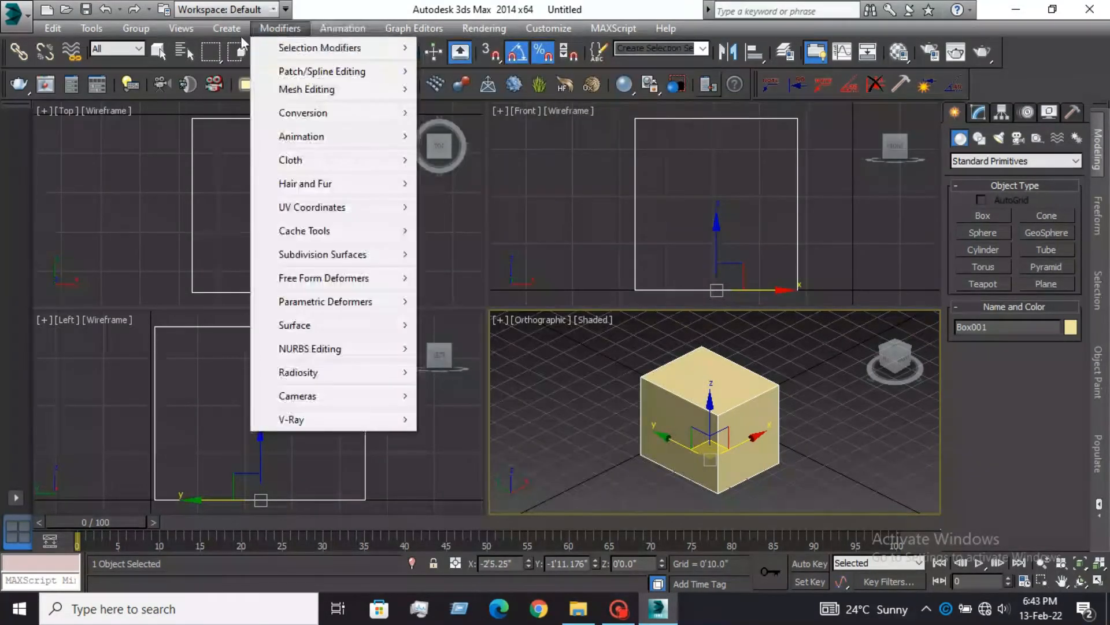
left_click(353, 9)
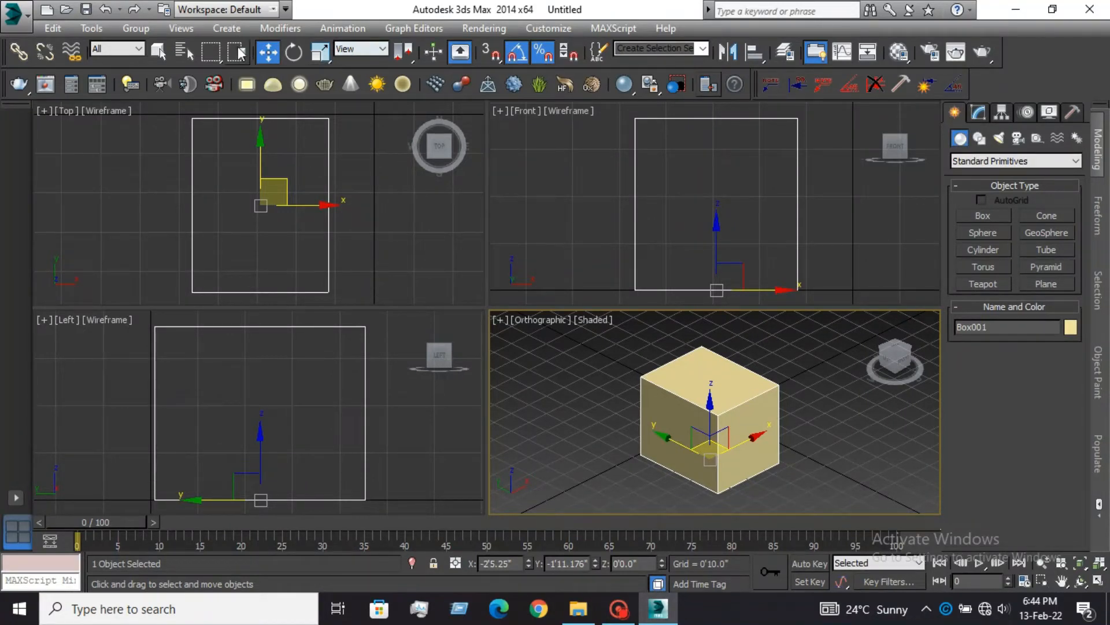
left_click(272, 11)
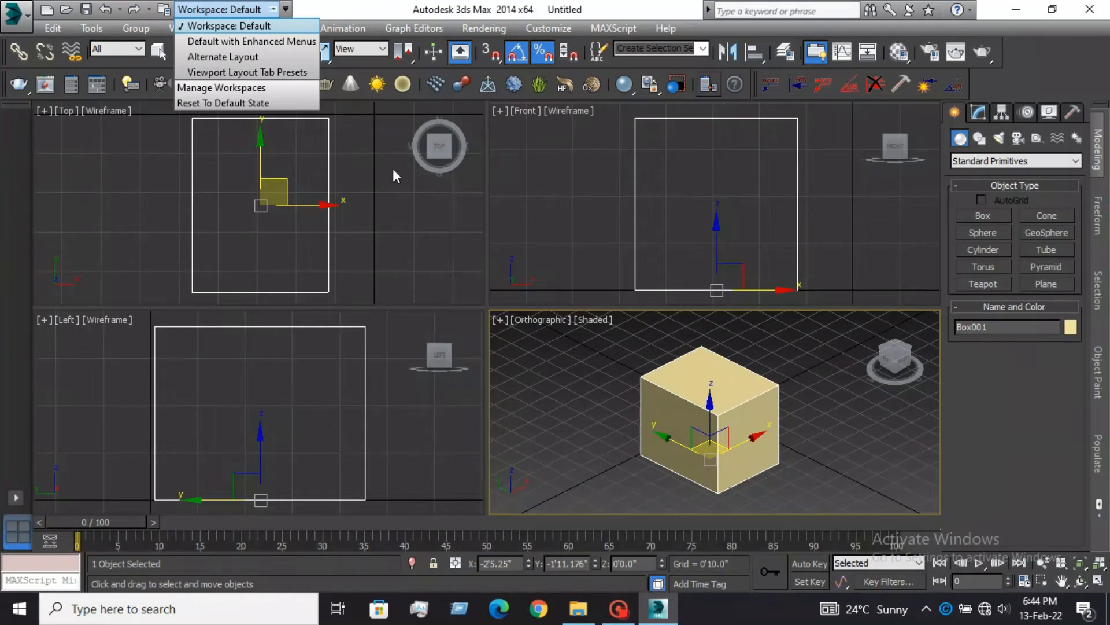
left_click(233, 28)
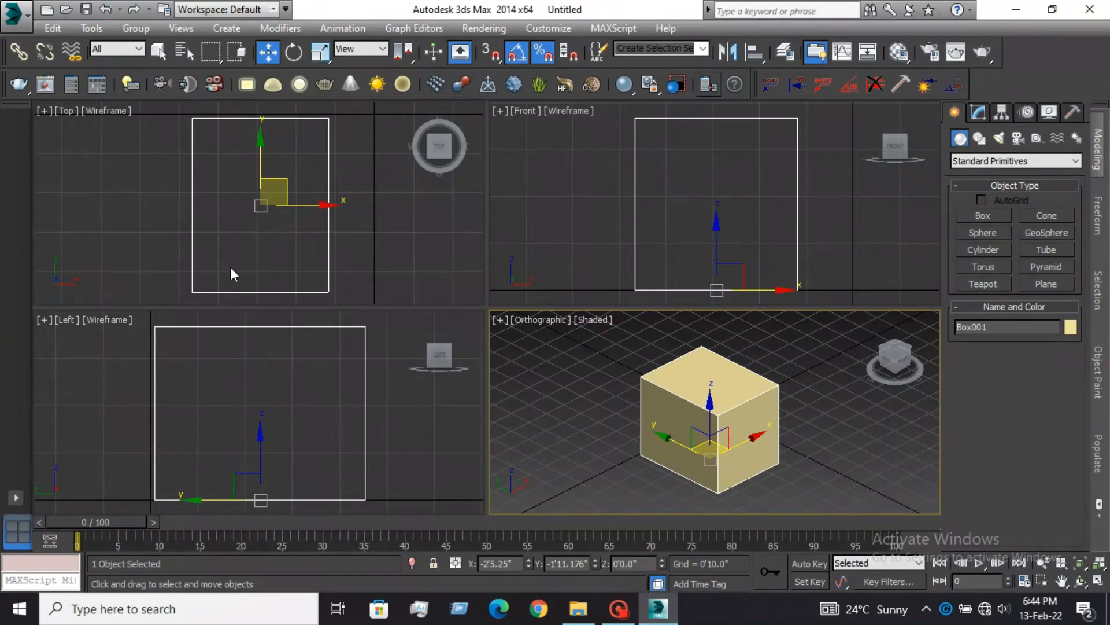
Zoom out the Top, Left and Front viewports around the box
scroll(229, 257, "down", 5)
scroll(246, 387, "down", 5)
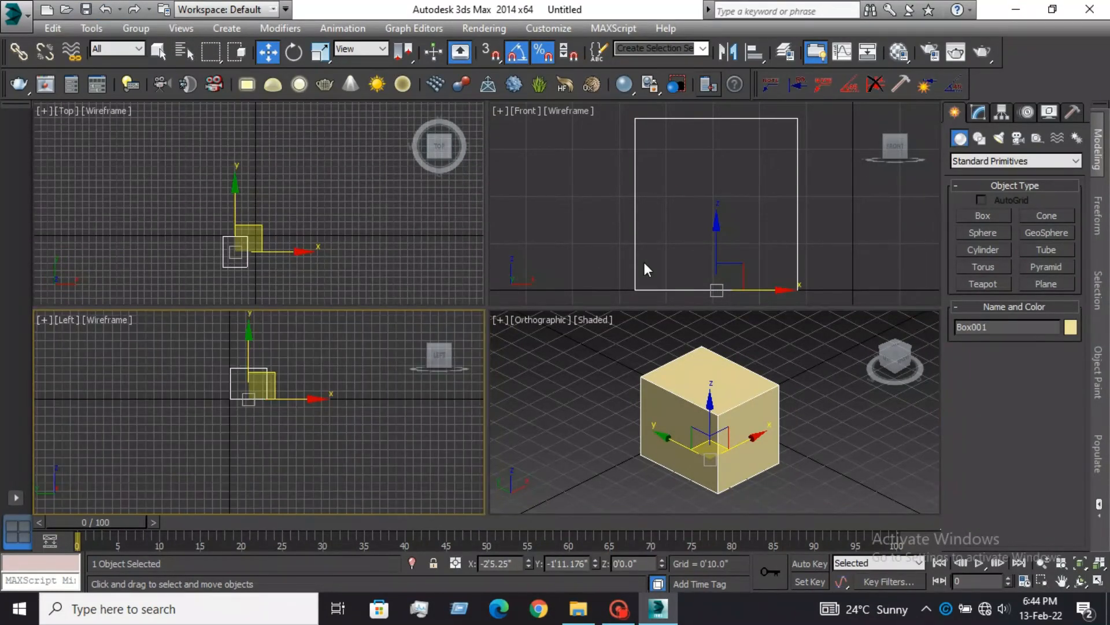
scroll(645, 262, "down", 5)
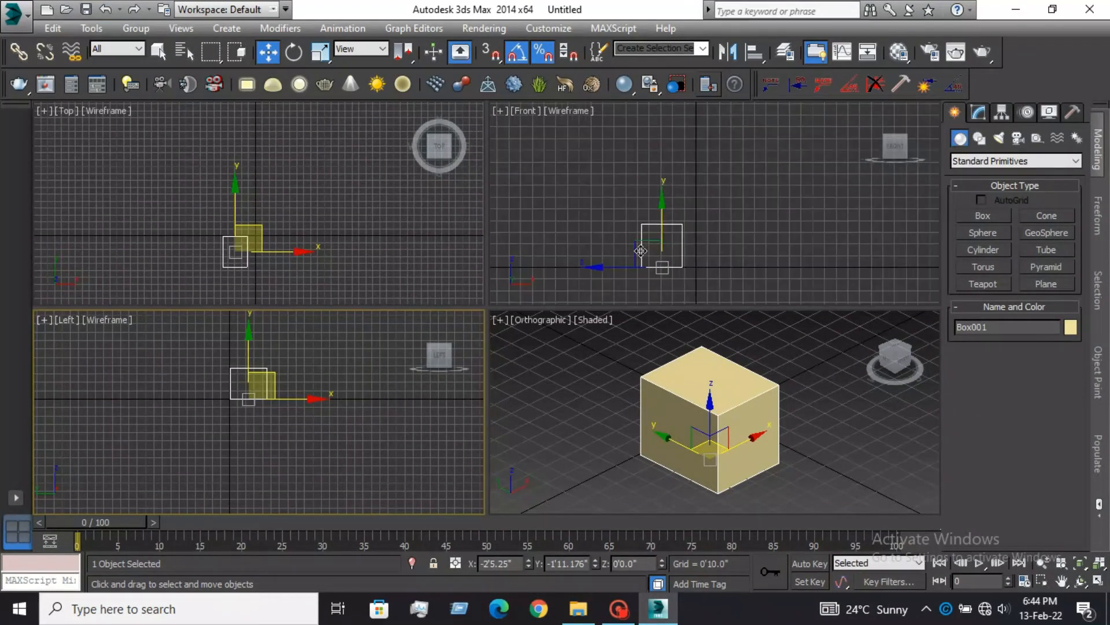
Examine the import and export options and the file formats offered for exporting the scene, and cancel the export
left_click(14, 15)
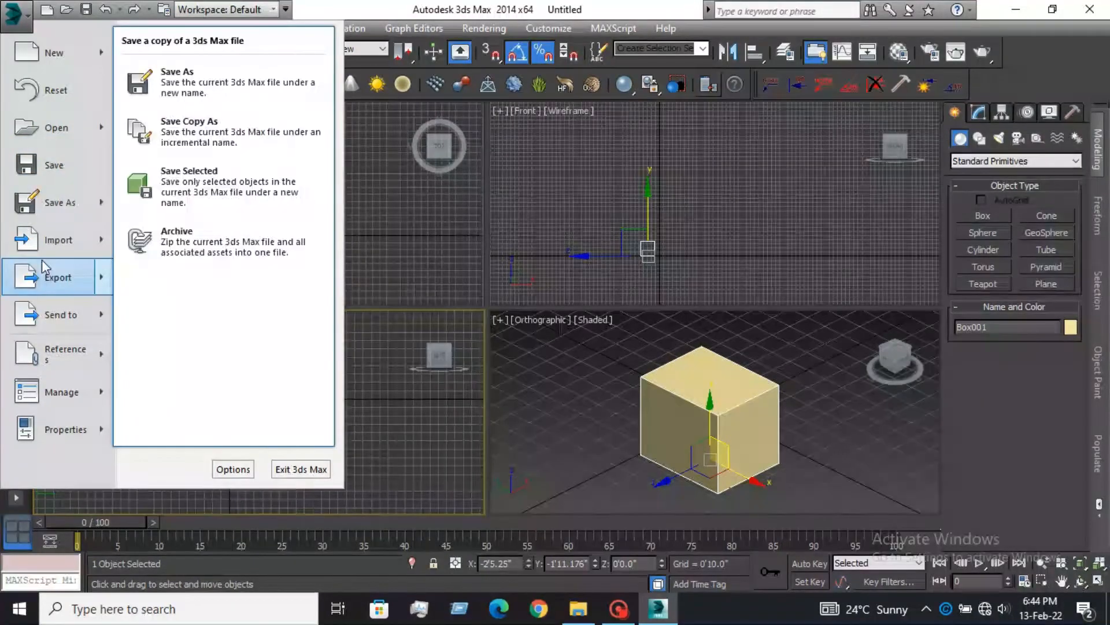
mouse_move(48, 256)
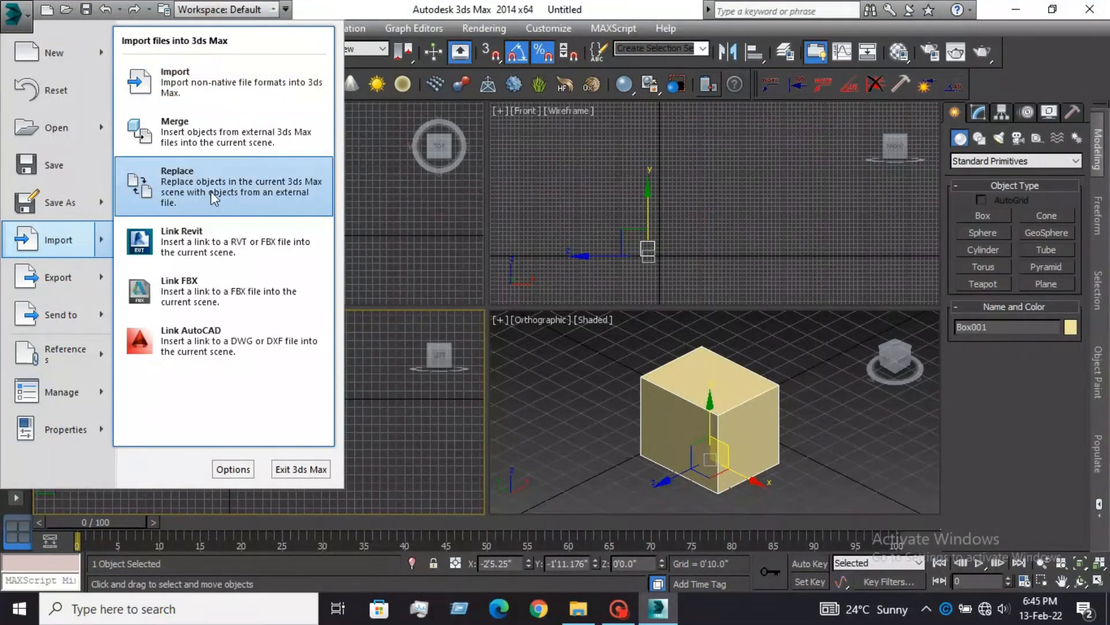
mouse_move(78, 272)
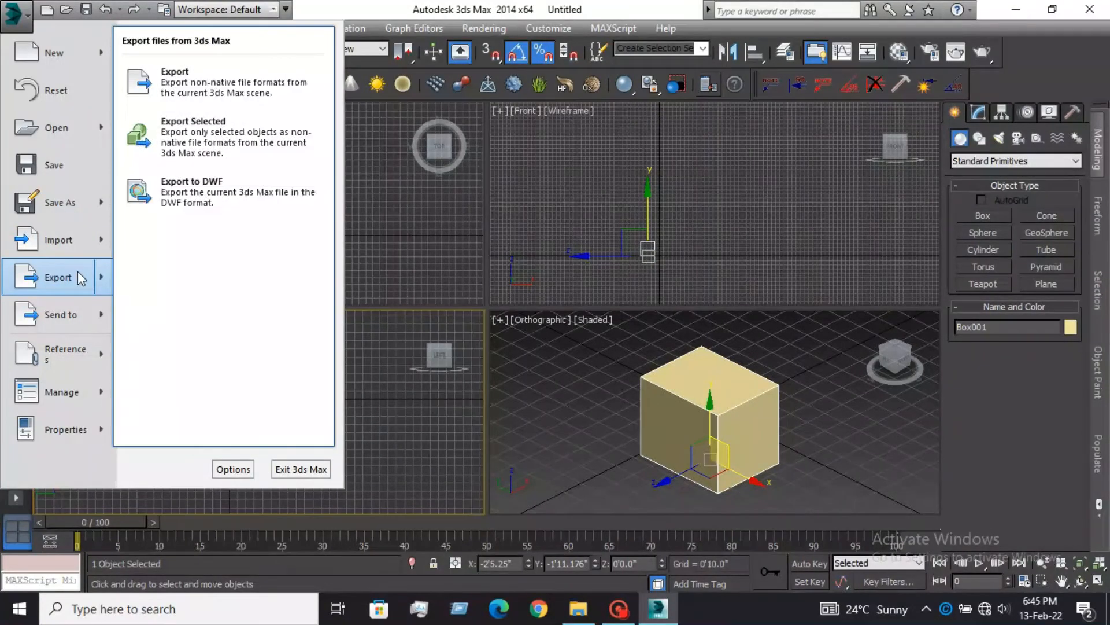
left_click(219, 87)
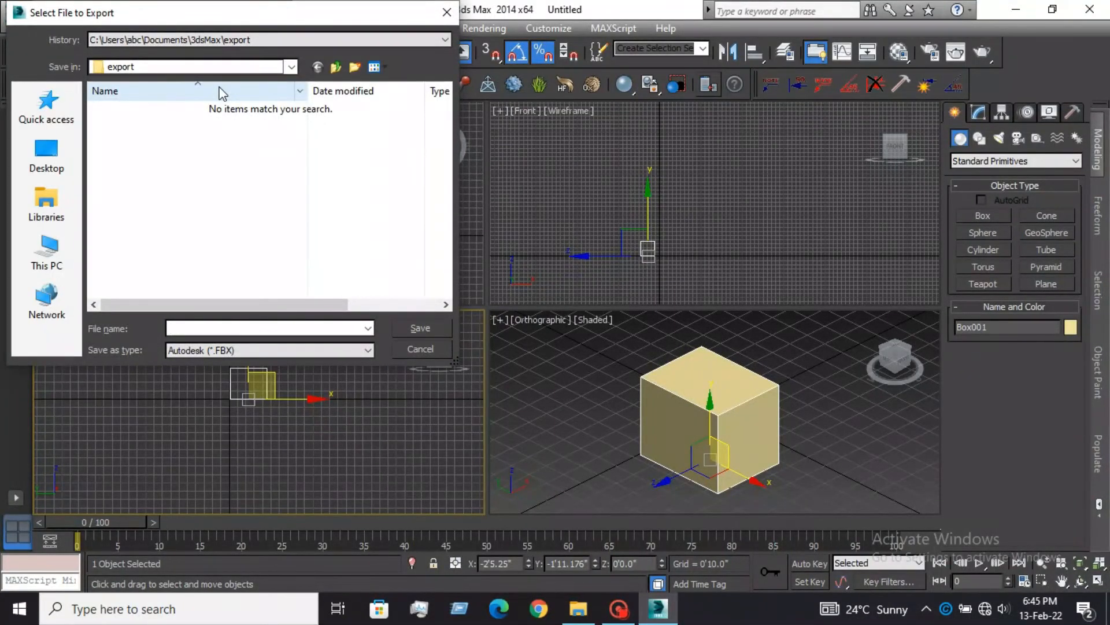
left_click(300, 354)
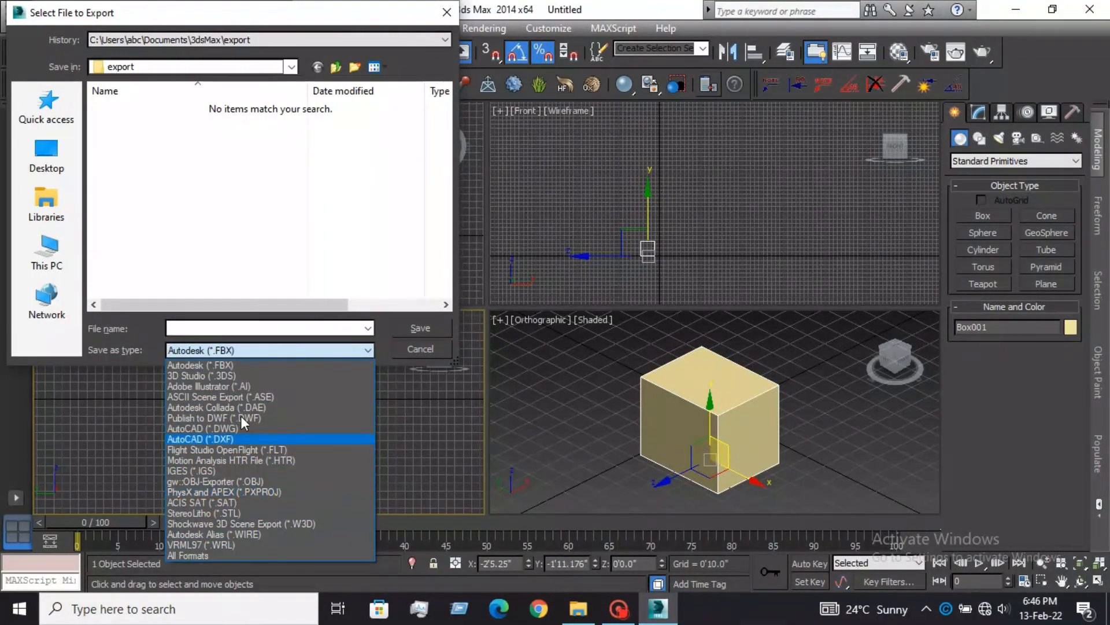
left_click(320, 350)
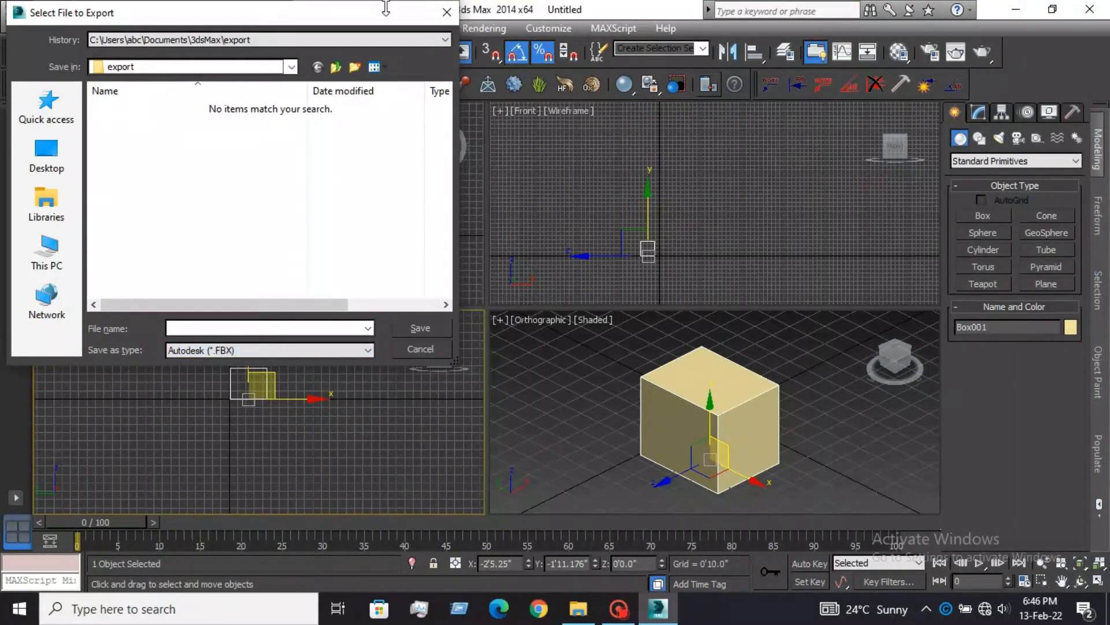
left_click(445, 13)
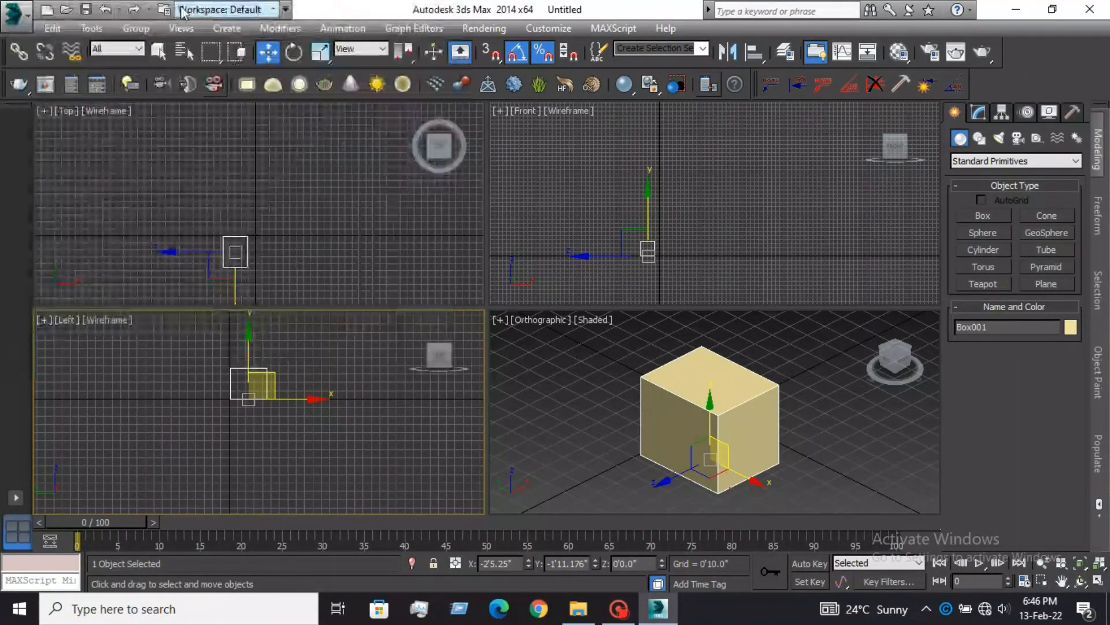
Examine the options for sending objects to Maya, Softimage, MotionBuilder and Mudbox, plus the import and external reference options
left_click(10, 22)
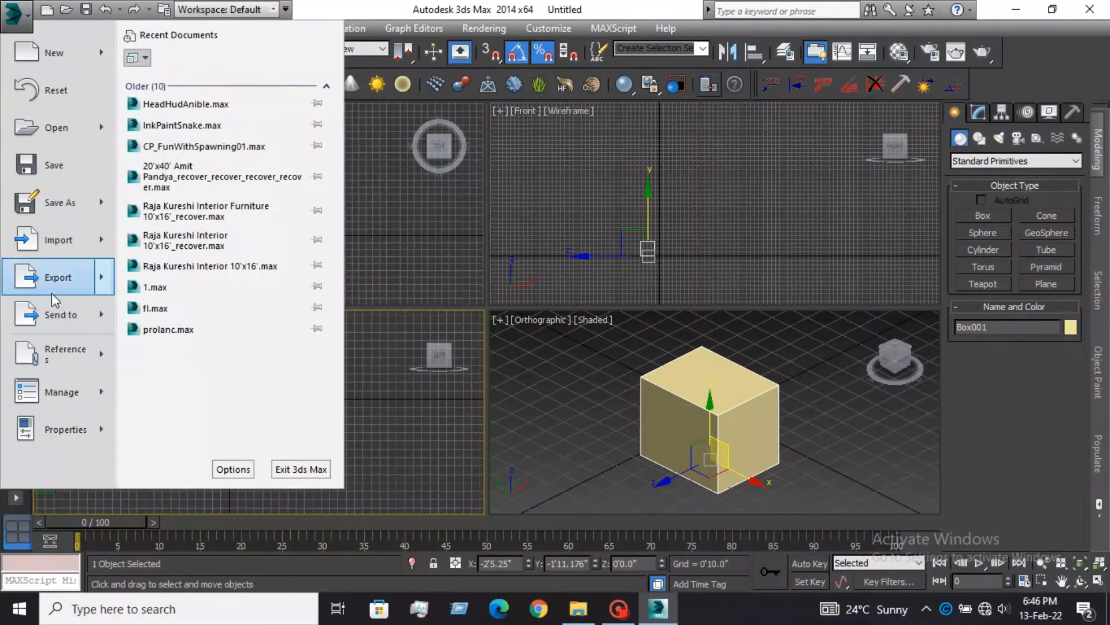
mouse_move(60, 325)
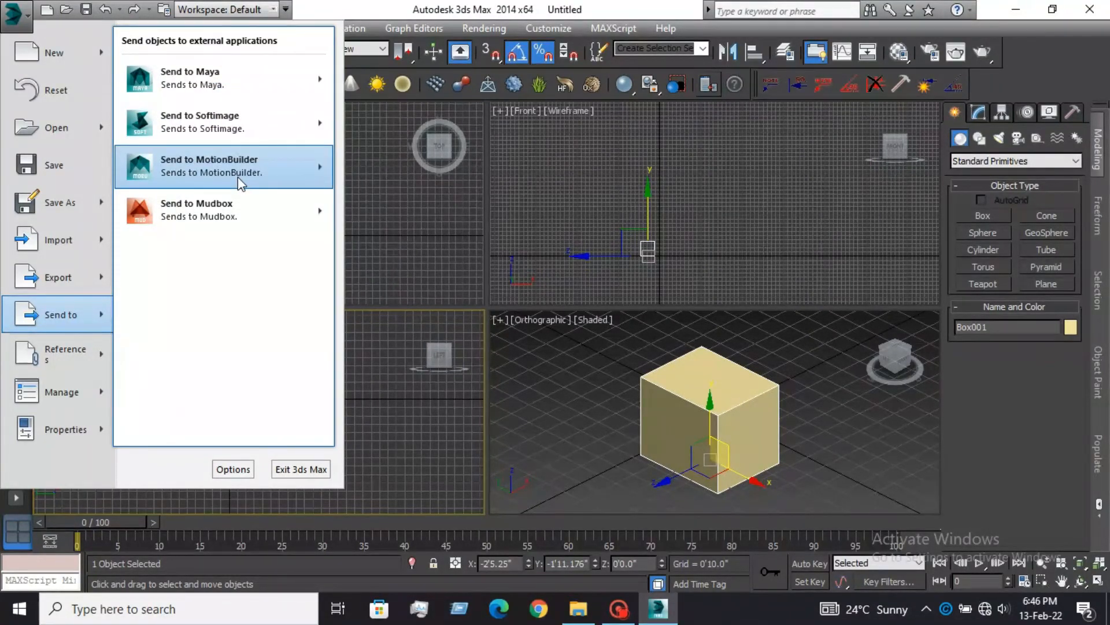
mouse_move(236, 179)
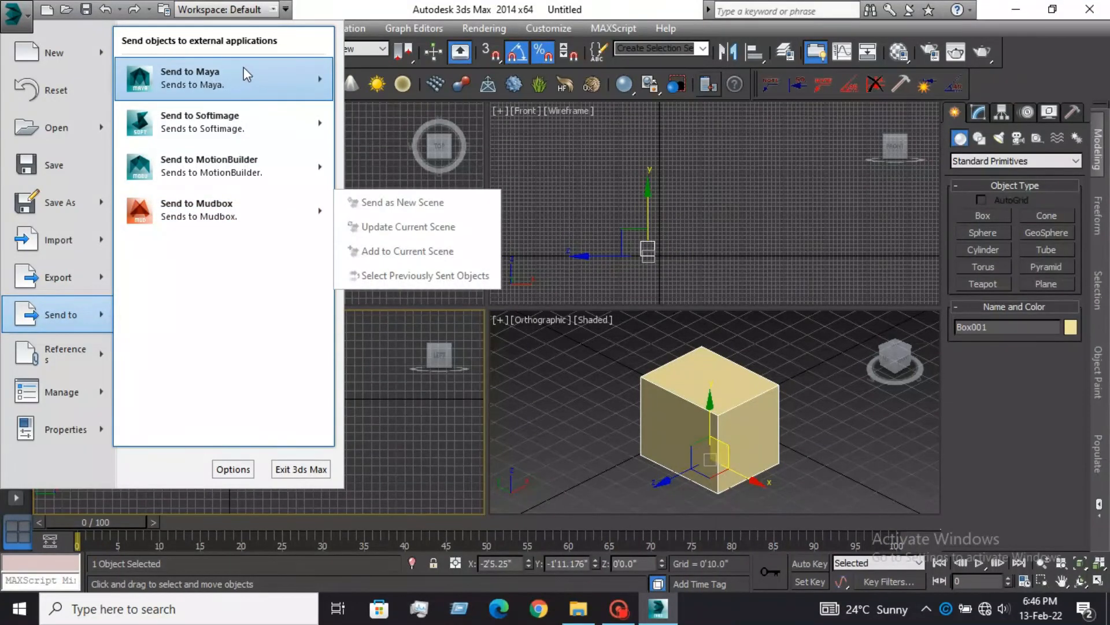
mouse_move(249, 67)
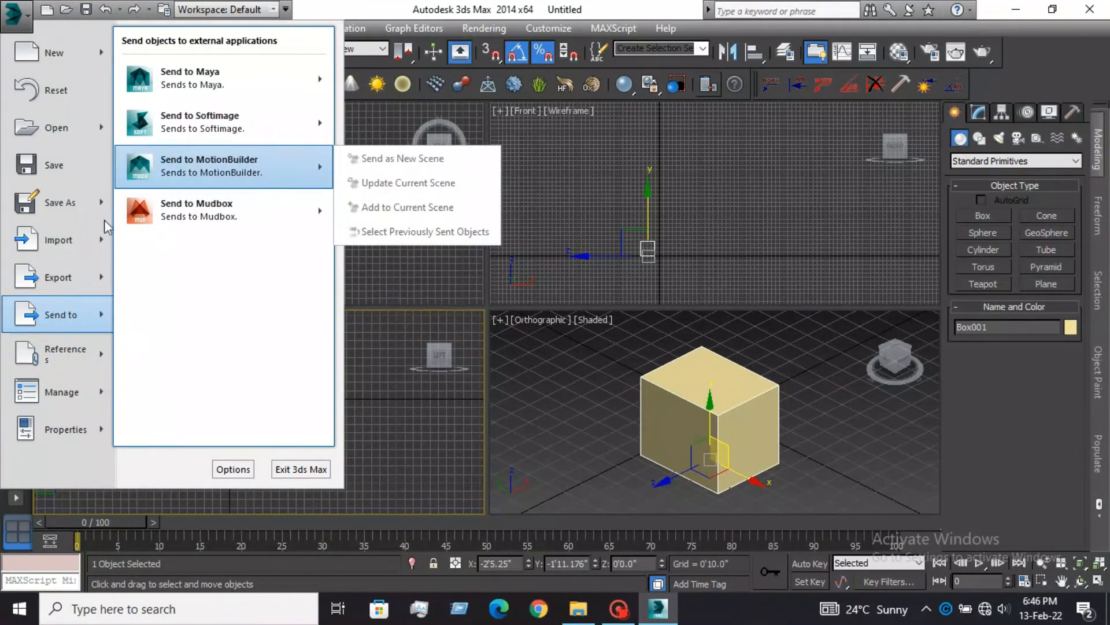
mouse_move(33, 345)
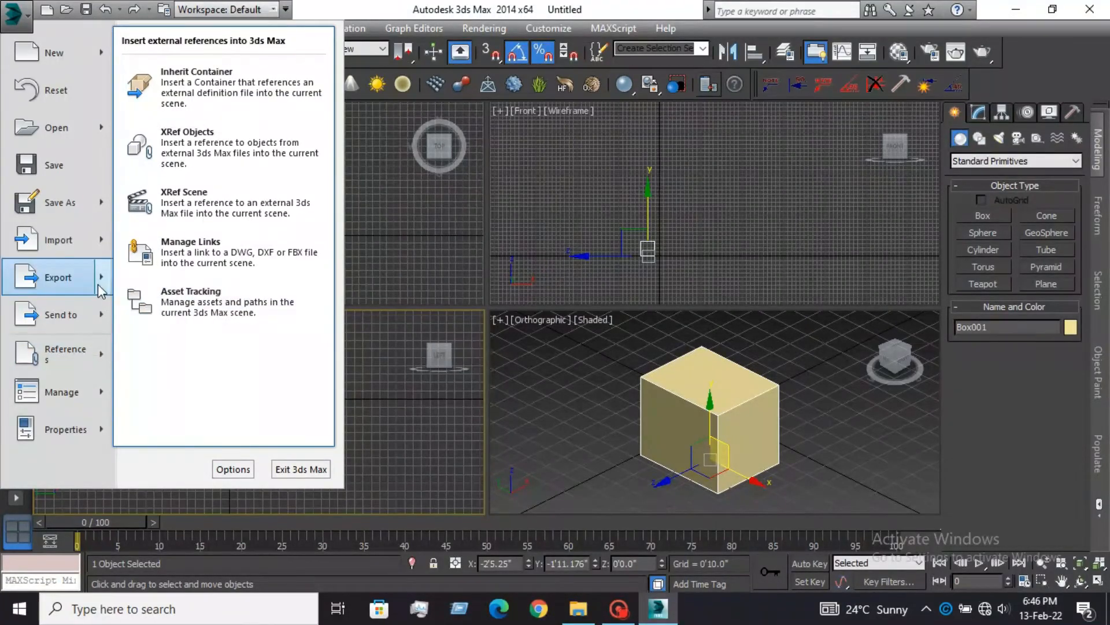
mouse_move(94, 238)
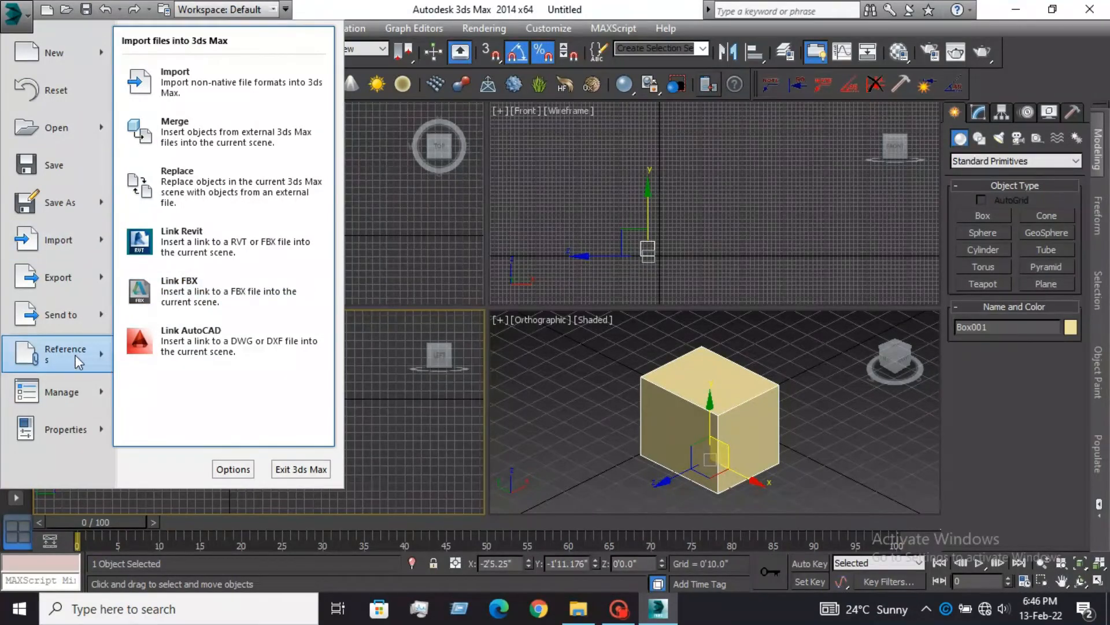
mouse_move(75, 355)
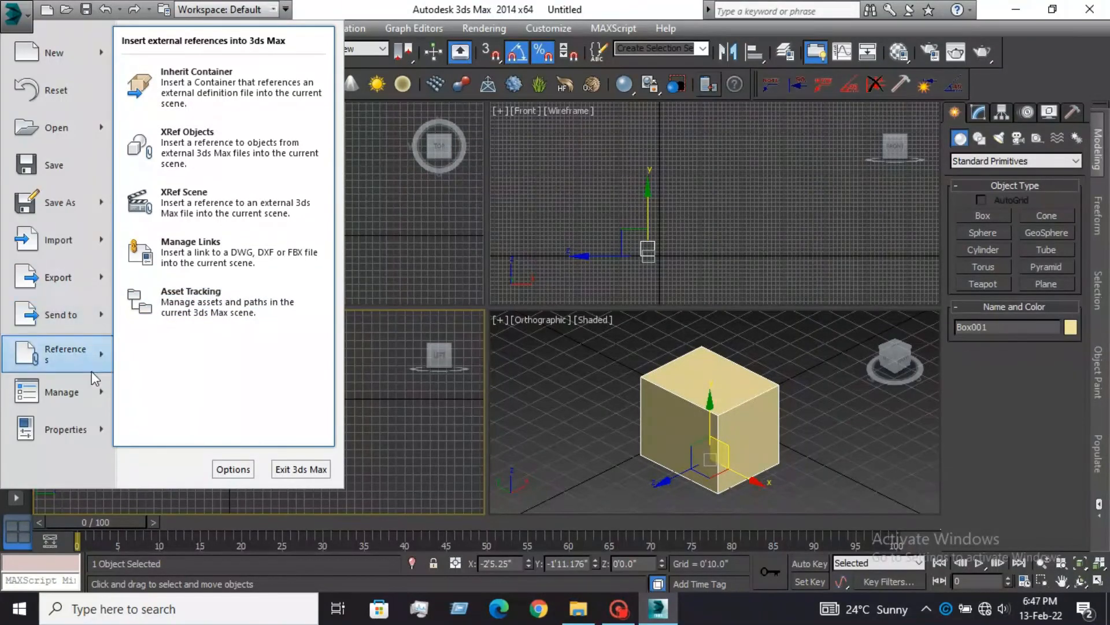
Review the asset management and file property options, then check the scene's Summary Info and close it without changes
mouse_move(85, 399)
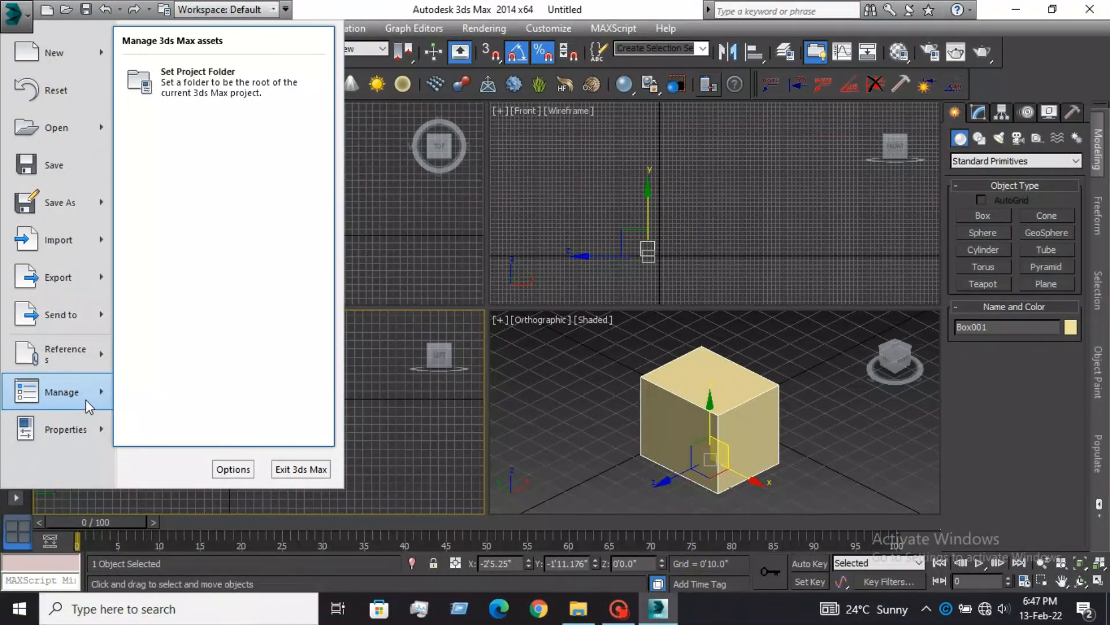
mouse_move(83, 430)
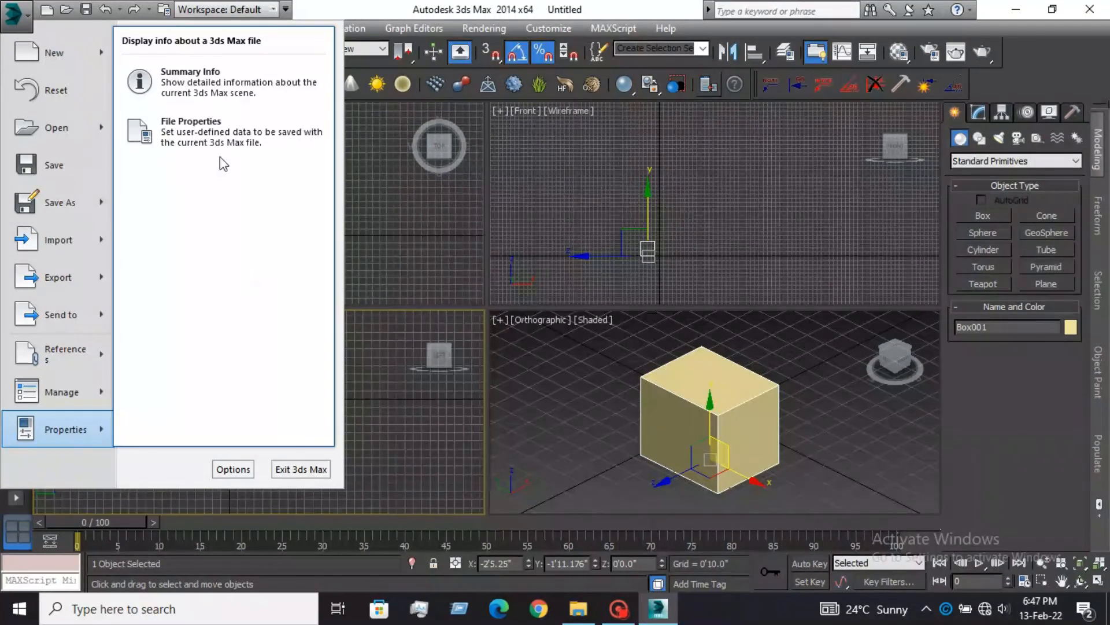
left_click(207, 85)
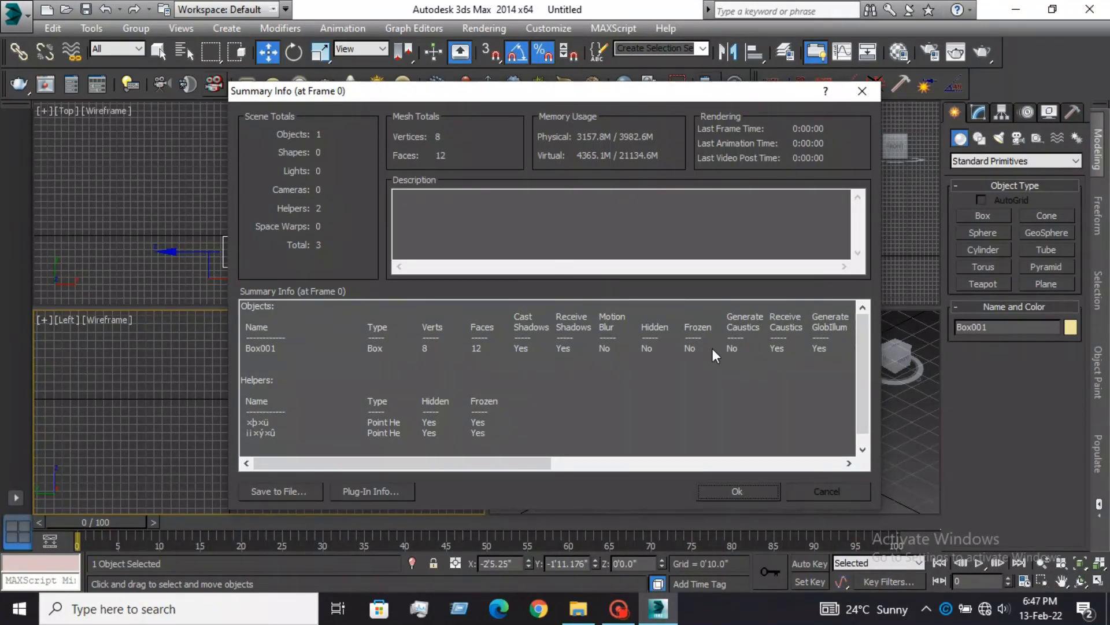
left_click(862, 91)
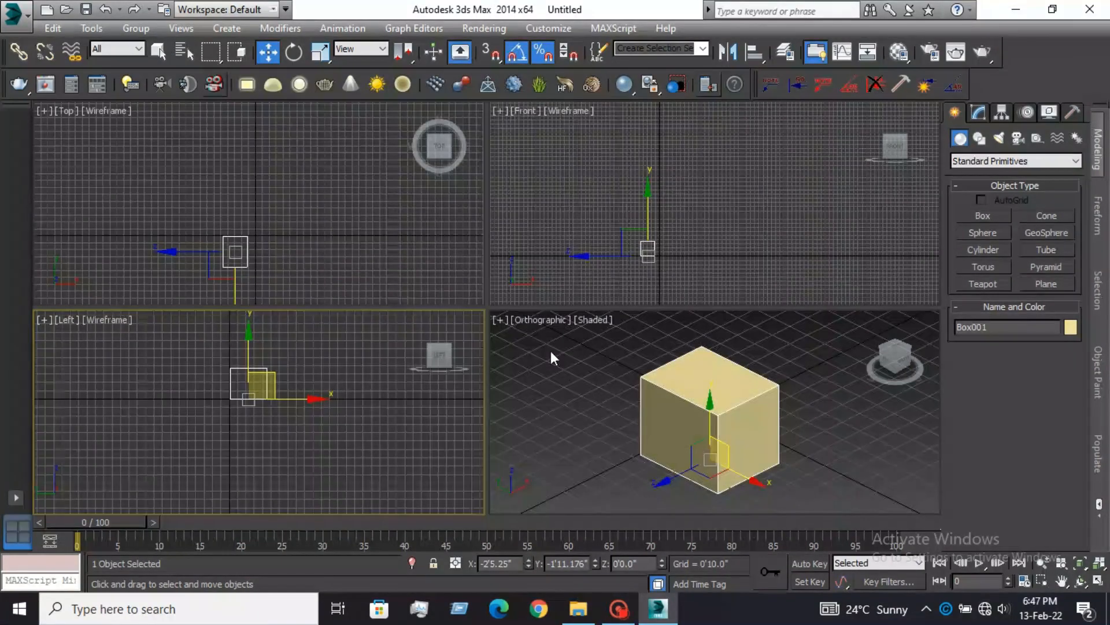